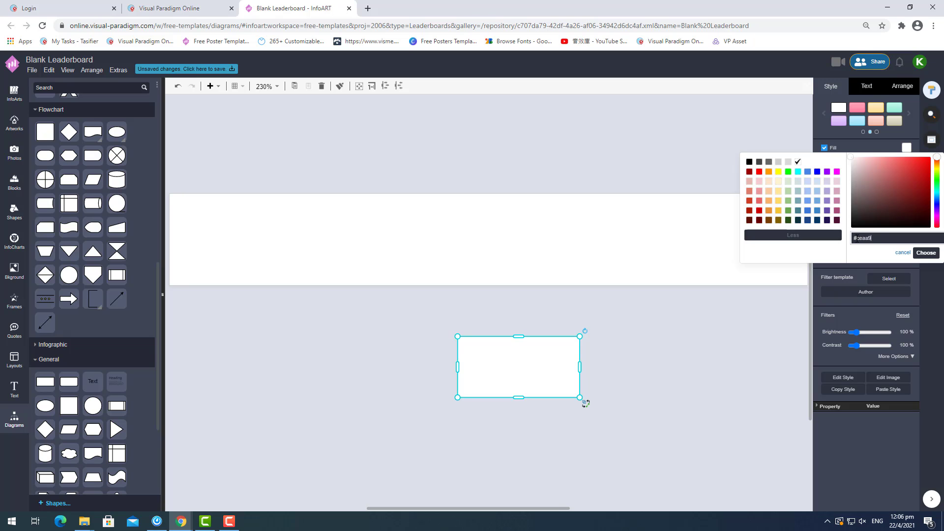
Fill the rectangle below the banner with #ceaa9a and shift it toward the left end of the banner.
{"action": "left_click", "coordinate": [926, 252]}
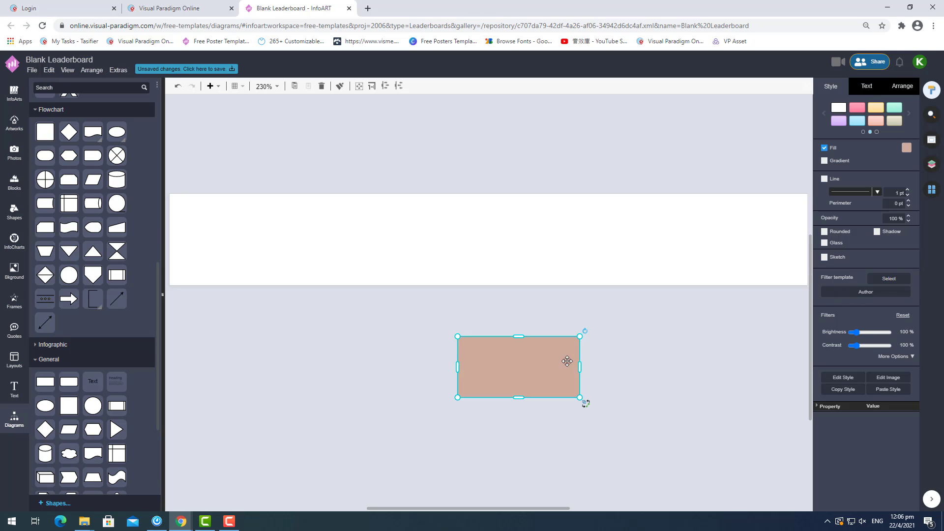
{"action": "left_click_drag", "start_coordinate": [567, 361], "coordinate": [470, 348]}
Paste a copy of the rectangle beside the first one and set the copy's fill to #ebcdc3.
{"action": "key", "text": "ctrl+v"}
{"action": "left_click", "coordinate": [906, 148]}
{"action": "left_click", "coordinate": [876, 251]}
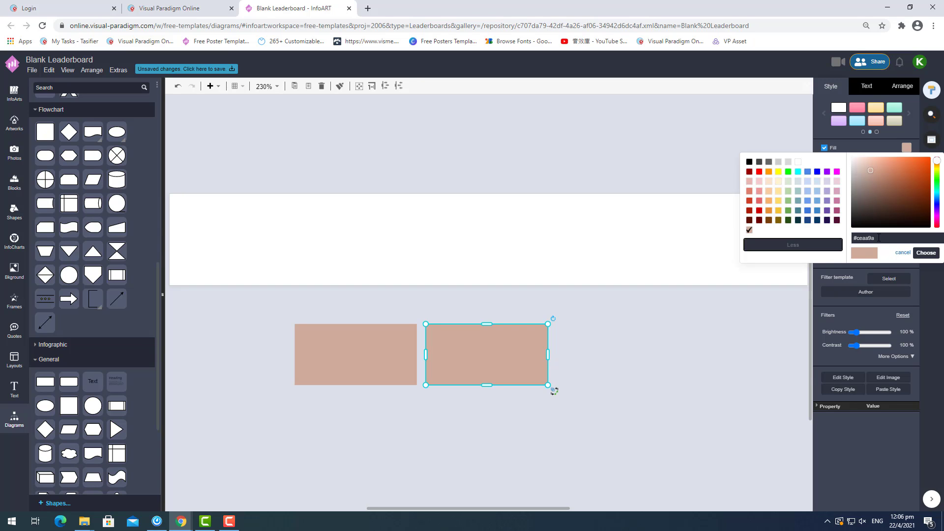
{"action": "left_click_drag", "start_coordinate": [879, 238], "coordinate": [860, 238]}
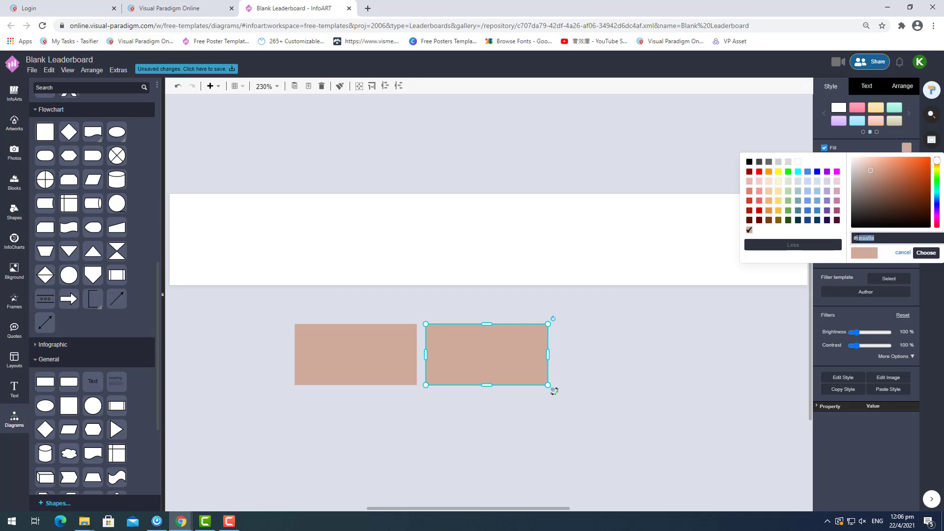
{"action": "type", "text": "bcdc3"}
{"action": "left_click", "coordinate": [926, 253]}
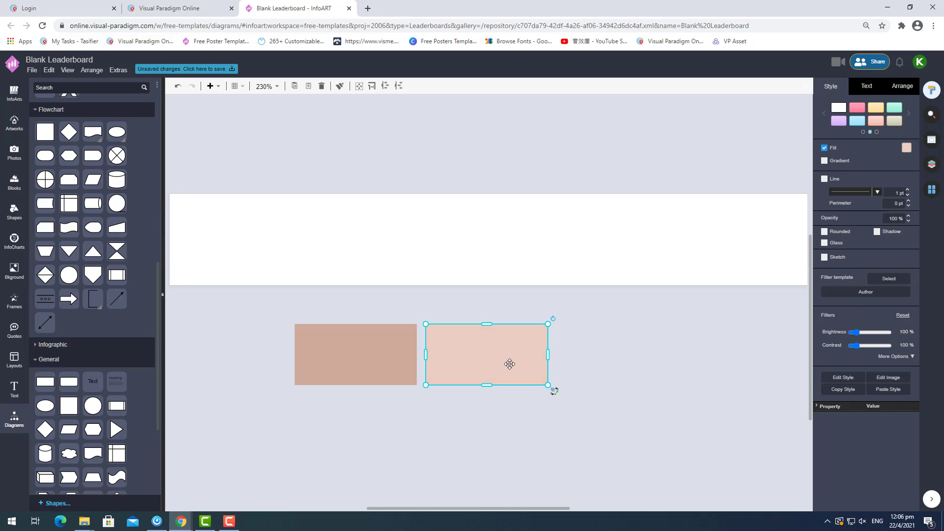
Paste a third rectangle to the left of the other two and set its fill to #a17a69.
{"action": "left_click", "coordinate": [609, 378]}
{"action": "key", "text": "ctrl+v"}
{"action": "left_click_drag", "start_coordinate": [649, 413], "coordinate": [208, 371]}
{"action": "left_click", "coordinate": [906, 148]}
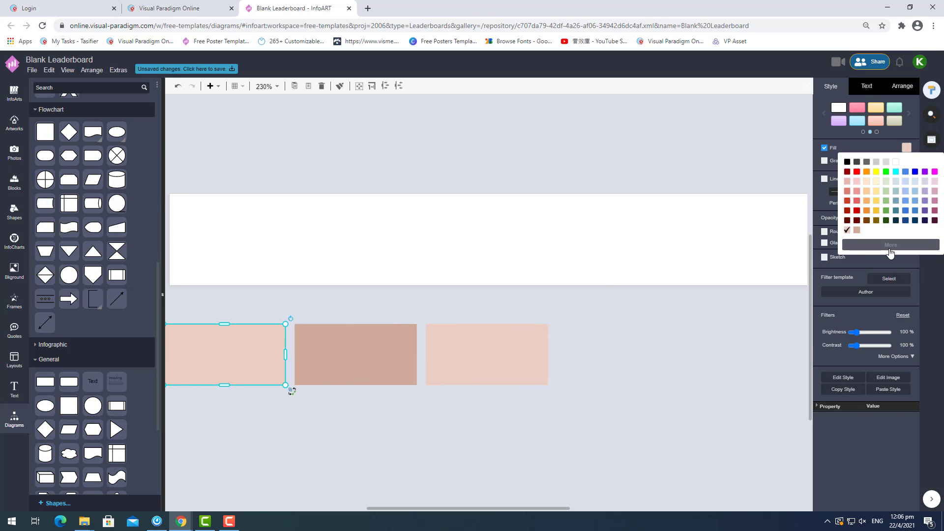
{"action": "left_click", "coordinate": [890, 244]}
{"action": "left_click_drag", "start_coordinate": [875, 238], "coordinate": [858, 238]}
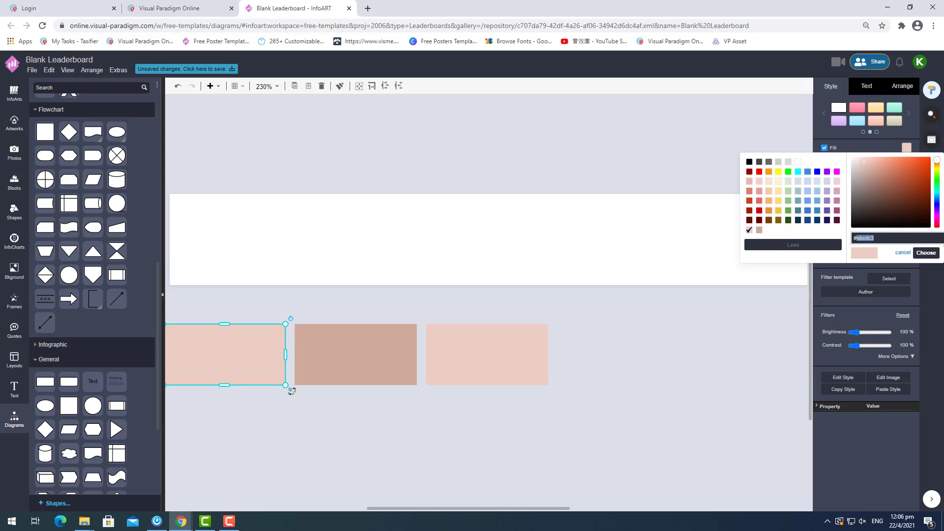
{"action": "type", "text": "a17a69"}
{"action": "left_click", "coordinate": [926, 253]}
{"action": "left_click", "coordinate": [584, 359]}
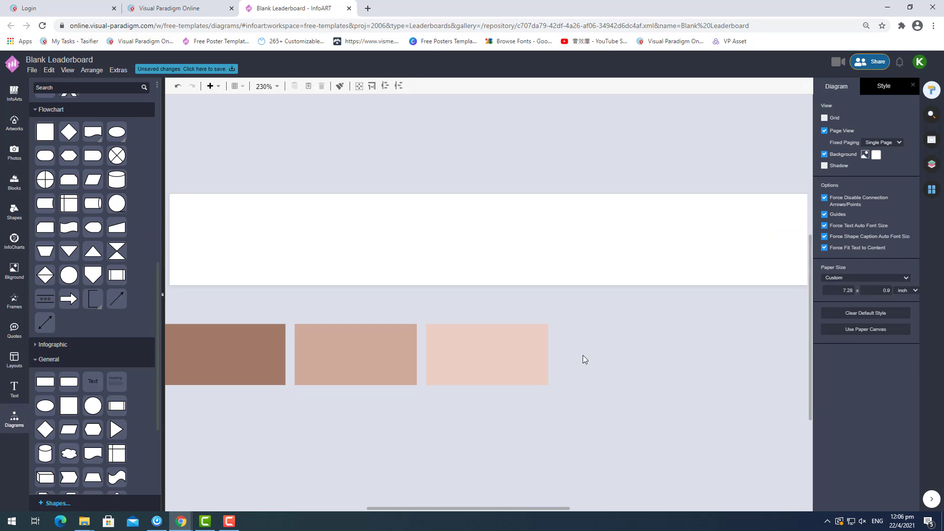
Arrange the colour swatches below the banner, with the dark brown one rightmost and the light pink one overlapping the tan one.
{"action": "left_click_drag", "start_coordinate": [264, 356], "coordinate": [665, 356]}
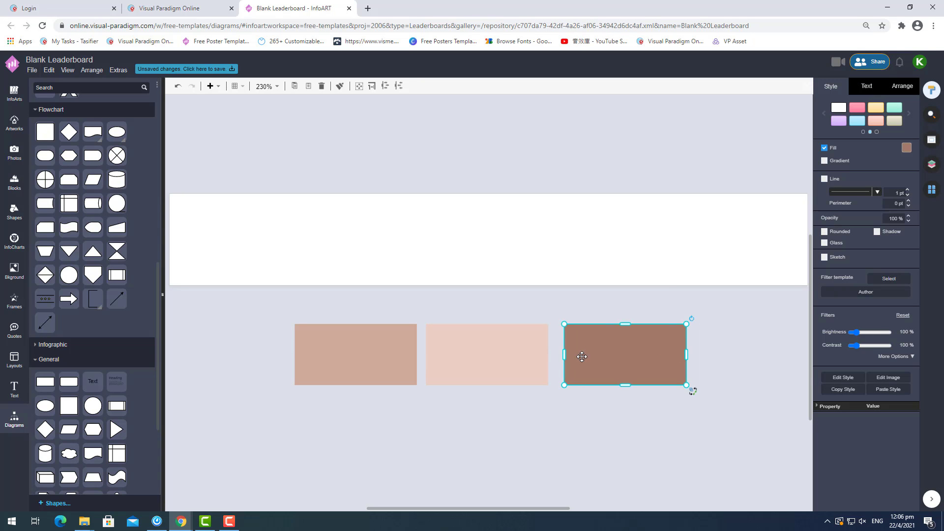
{"action": "mouse_move", "coordinate": [345, 357]}
{"action": "left_mouse_down"}
{"action": "mouse_move", "coordinate": [549, 255]}
{"action": "mouse_move", "coordinate": [468, 282]}
{"action": "mouse_move", "coordinate": [332, 356]}
{"action": "left_mouse_up"}
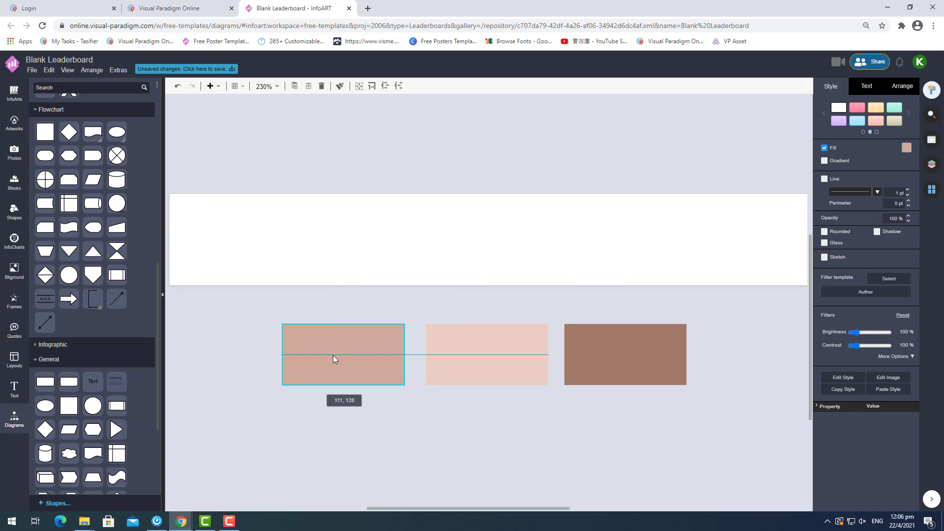
{"action": "left_click", "coordinate": [459, 352]}
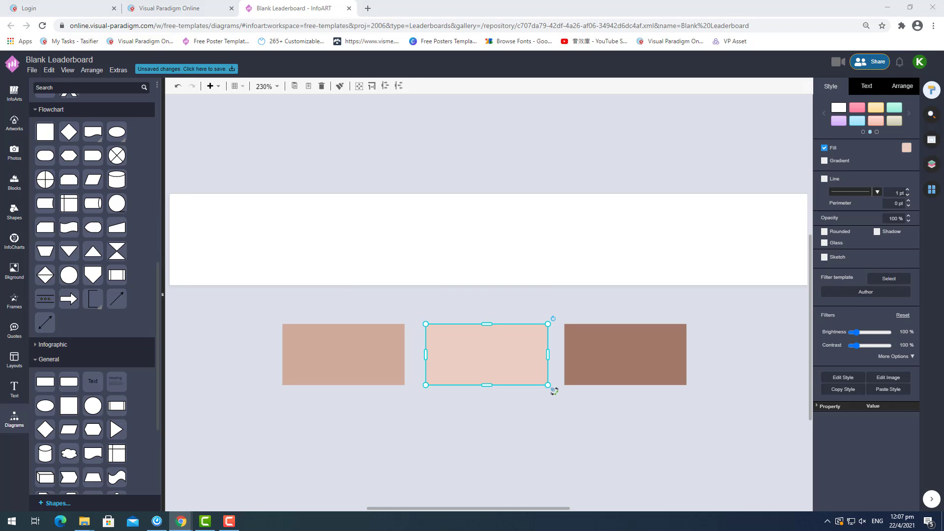
{"action": "left_click_drag", "start_coordinate": [490, 357], "coordinate": [437, 363]}
Set the page background to the tan colour #ceaa9a.
{"action": "left_click", "coordinate": [538, 314]}
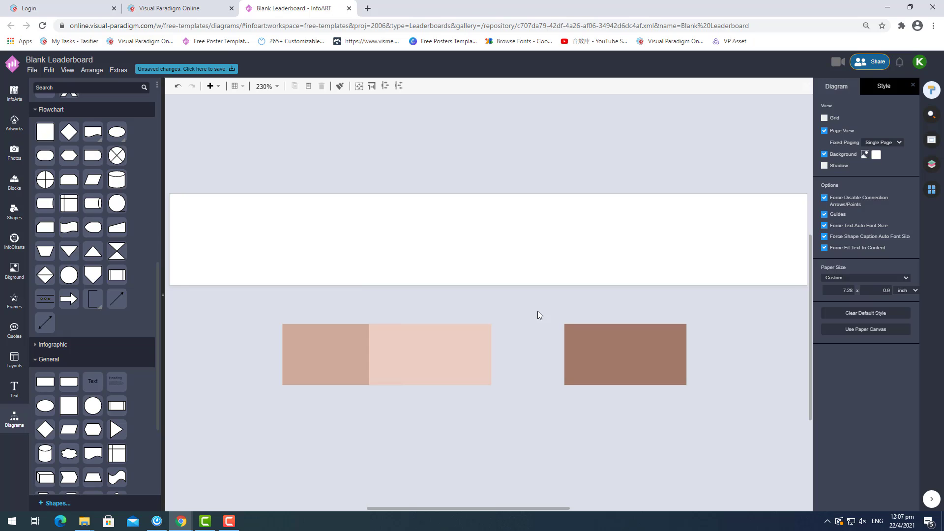
{"action": "left_click", "coordinate": [877, 155]}
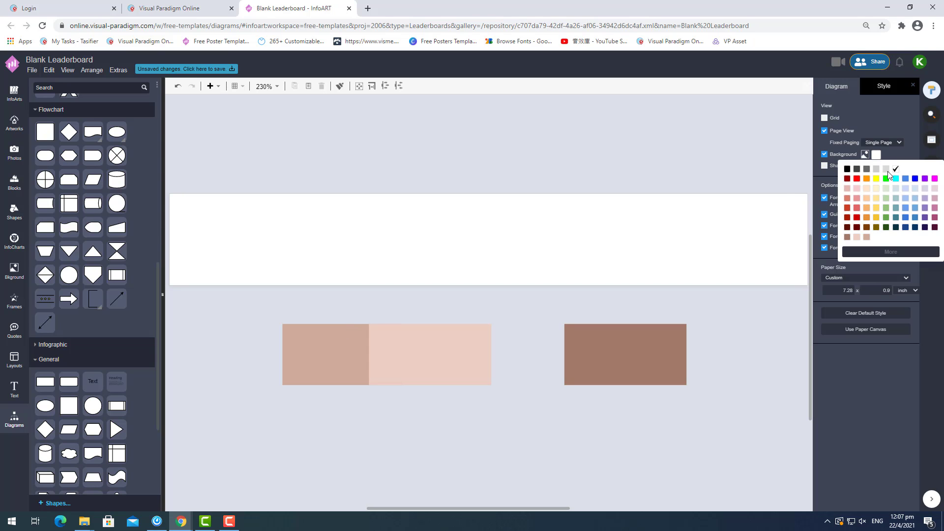
{"action": "left_click", "coordinate": [866, 236]}
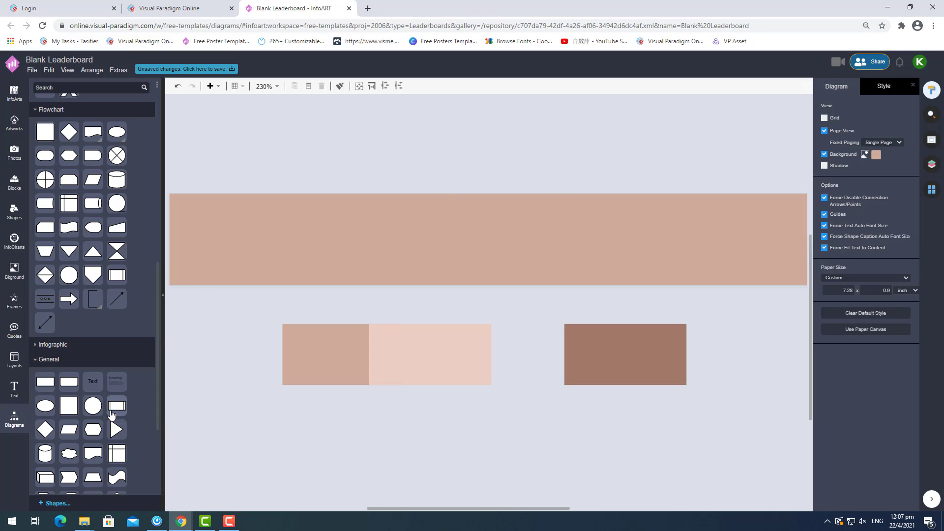
Add a wide dark brown notched arrow without an outline to the banner, spanning the banner's full height.
{"action": "mouse_move", "coordinate": [110, 407]}
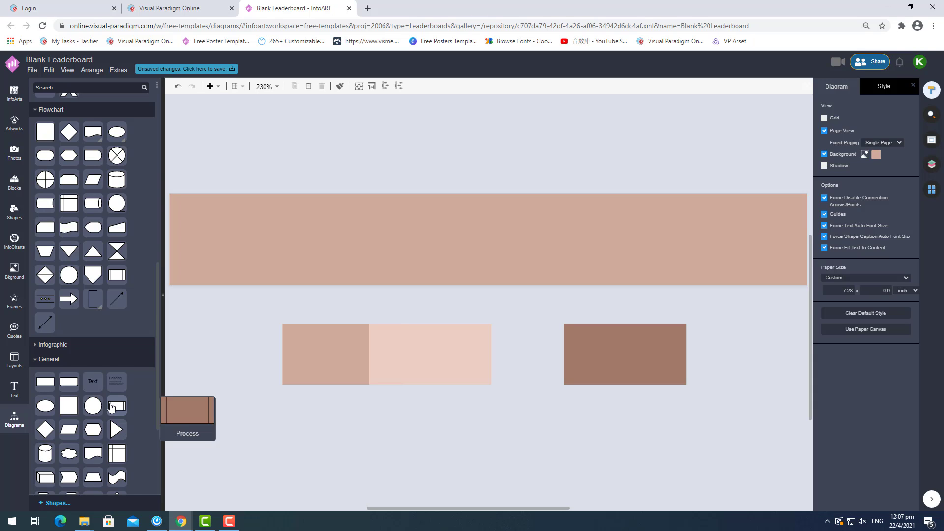
{"action": "scroll", "coordinate": [110, 407], "scroll_direction": "down", "scroll_amount": 1}
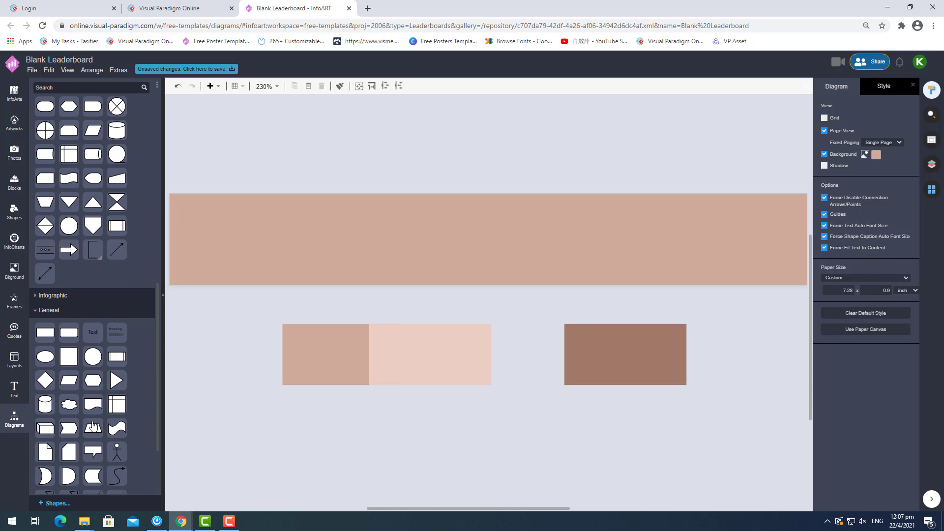
{"action": "left_click_drag", "start_coordinate": [92, 426], "coordinate": [327, 261]}
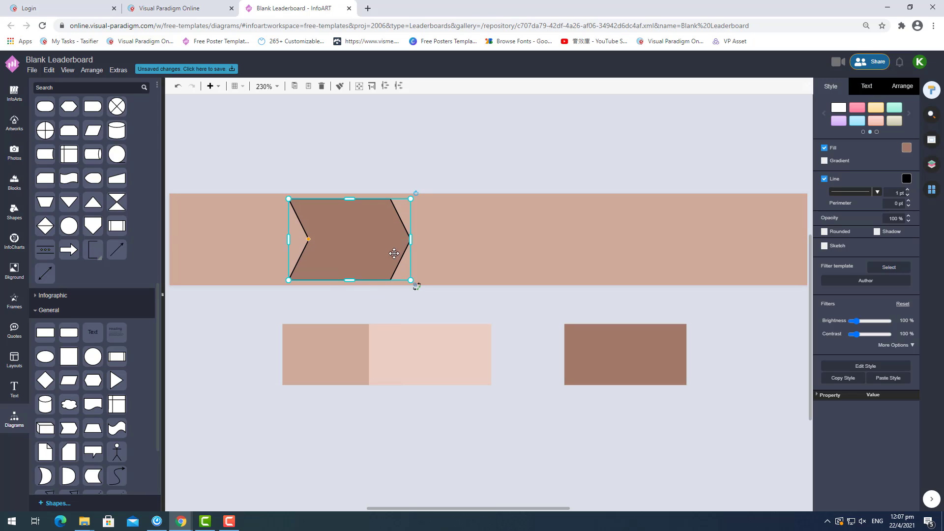
{"action": "left_click_drag", "start_coordinate": [410, 240], "coordinate": [539, 239]}
{"action": "left_click_drag", "start_coordinate": [413, 198], "coordinate": [413, 193]}
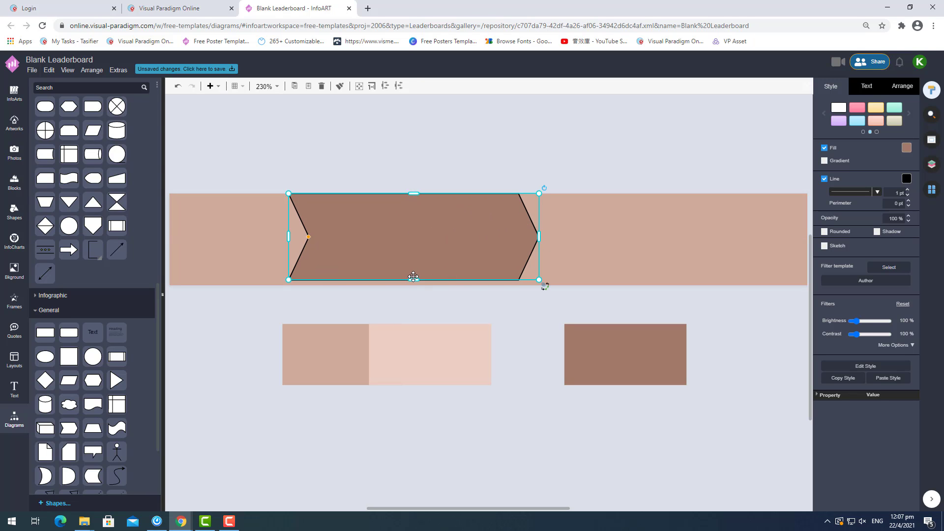
{"action": "left_click_drag", "start_coordinate": [413, 280], "coordinate": [413, 285]}
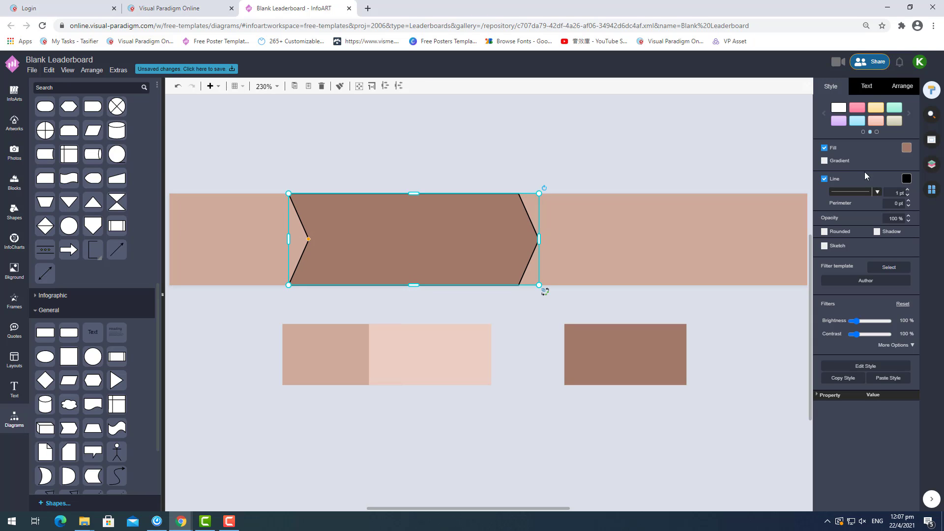
{"action": "left_click", "coordinate": [824, 179]}
{"action": "left_click", "coordinate": [556, 148]}
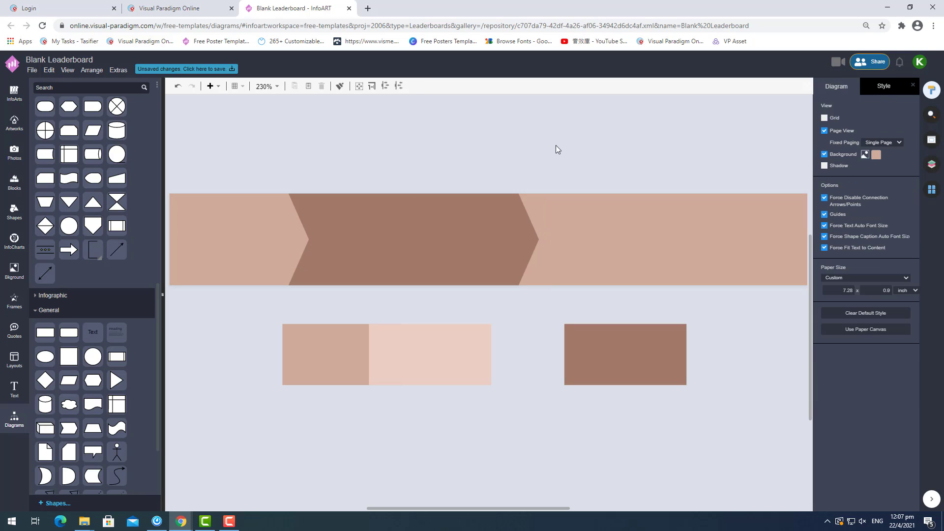
{"action": "left_click", "coordinate": [487, 204]}
{"action": "left_click", "coordinate": [907, 148]}
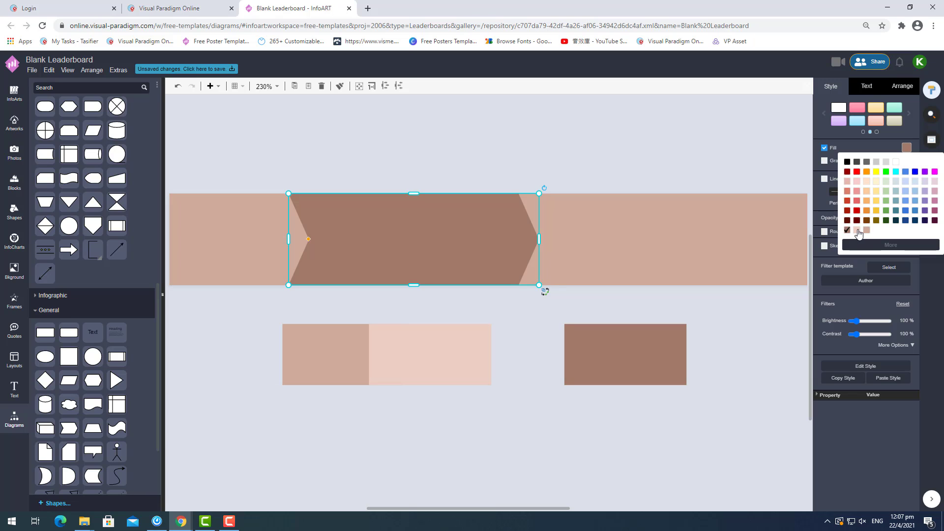
{"action": "left_click", "coordinate": [485, 172]}
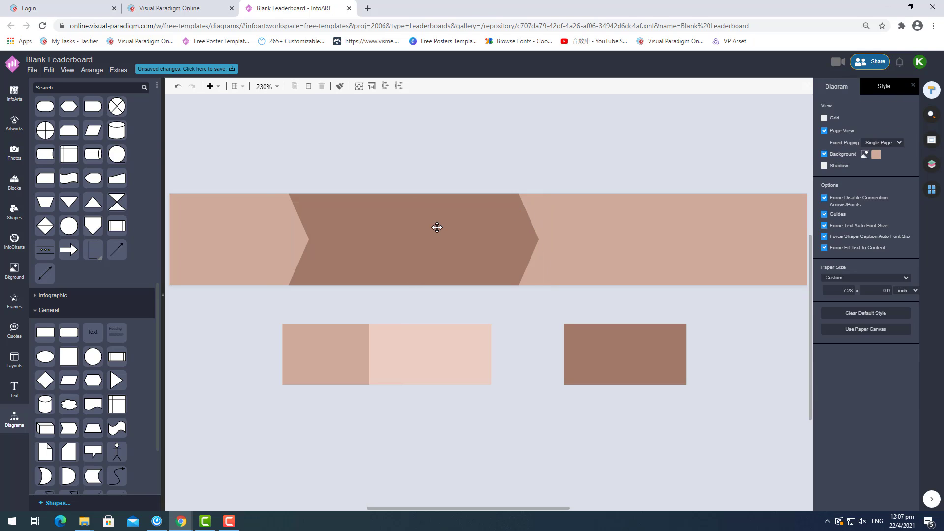
Move the notched arrow to the banner's left end and narrow it into a slim chevron.
{"action": "left_click_drag", "start_coordinate": [416, 229], "coordinate": [326, 230]}
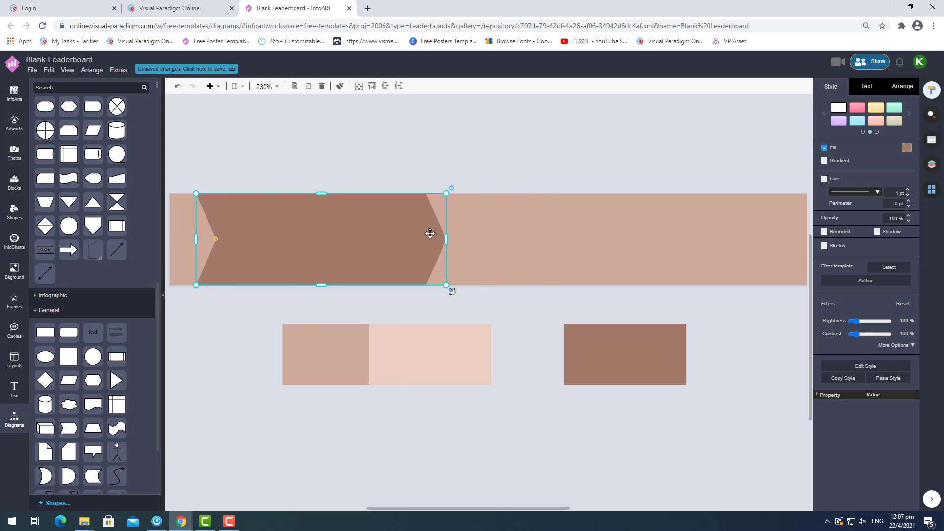
{"action": "left_click_drag", "start_coordinate": [446, 239], "coordinate": [190, 220]}
{"action": "left_click", "coordinate": [250, 173]}
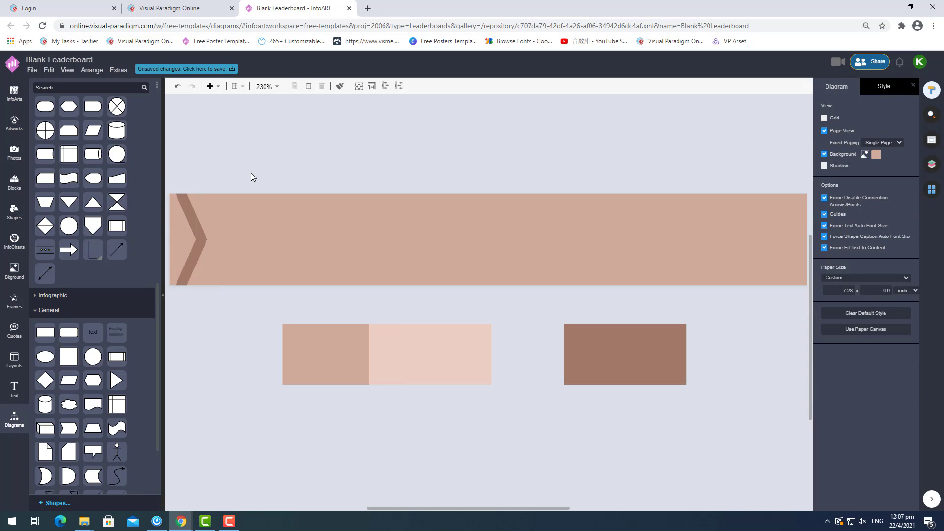
Duplicate the chevron, place the copy directly right of the original at full banner height, and make it thinner.
{"action": "key", "text": "ctrl+v"}
{"action": "key", "text": "Delete"}
{"action": "left_click", "coordinate": [195, 223]}
{"action": "key", "text": "ctrl+c"}
{"action": "left_click", "coordinate": [288, 213]}
{"action": "key", "text": "ctrl+v"}
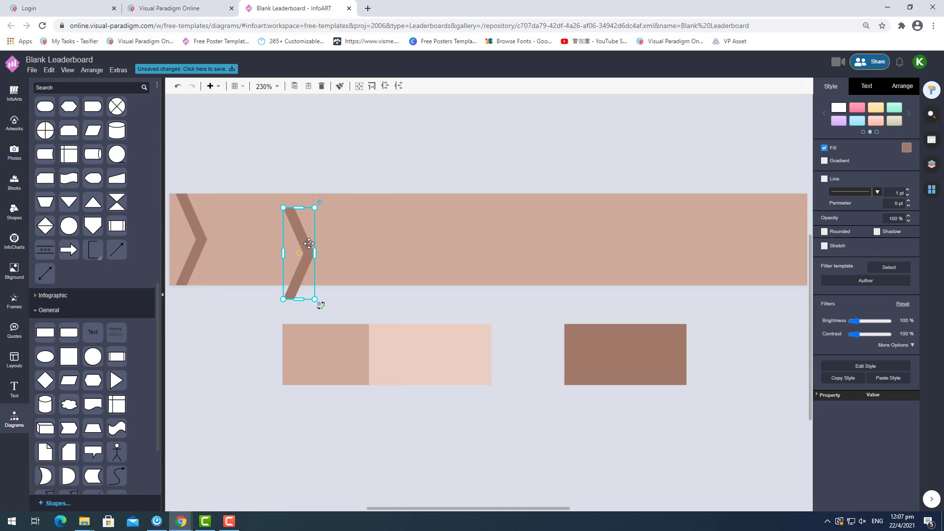
{"action": "left_click_drag", "start_coordinate": [295, 232], "coordinate": [220, 237]}
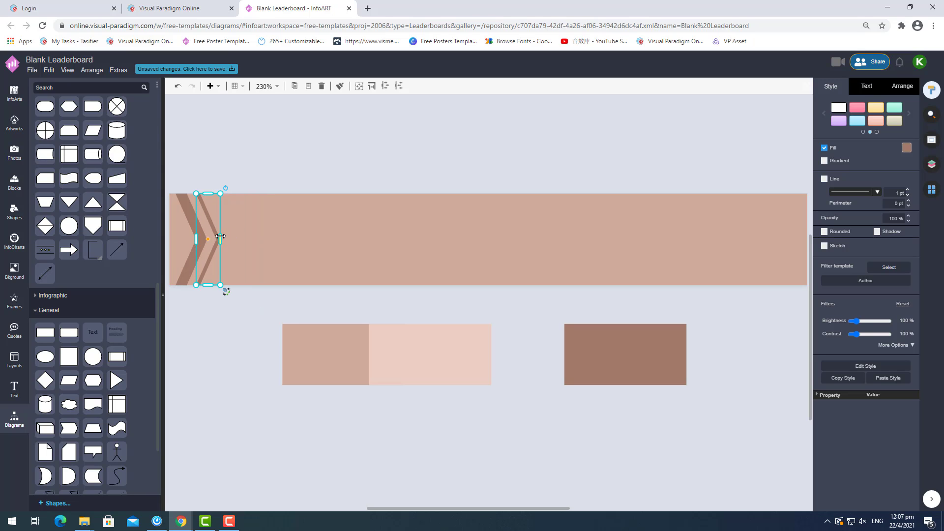
Move both chevrons together from the left end to the right end of the banner.
{"action": "left_click", "coordinate": [189, 215], "text": "shift"}
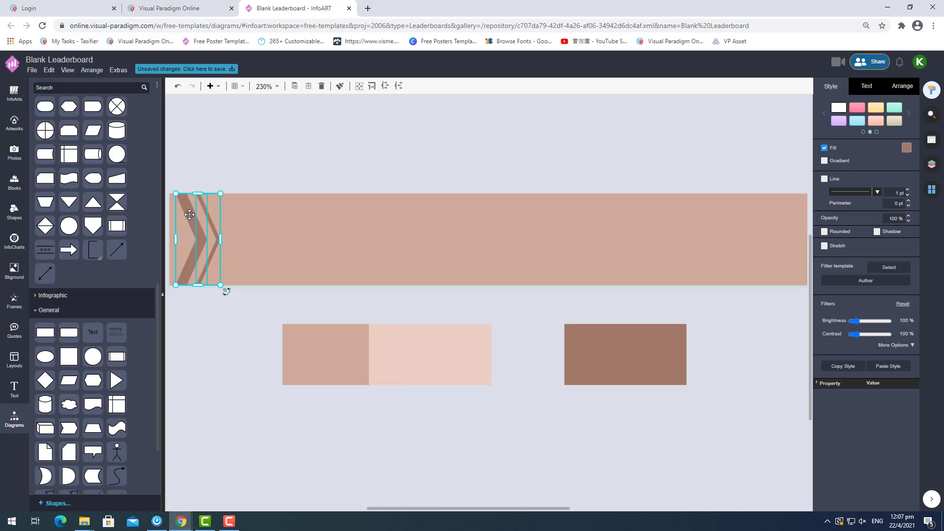
{"action": "left_click", "coordinate": [402, 181]}
{"action": "scroll", "coordinate": [402, 181], "scroll_direction": "down", "scroll_amount": 2}
{"action": "left_click_drag", "start_coordinate": [199, 161], "coordinate": [281, 307]}
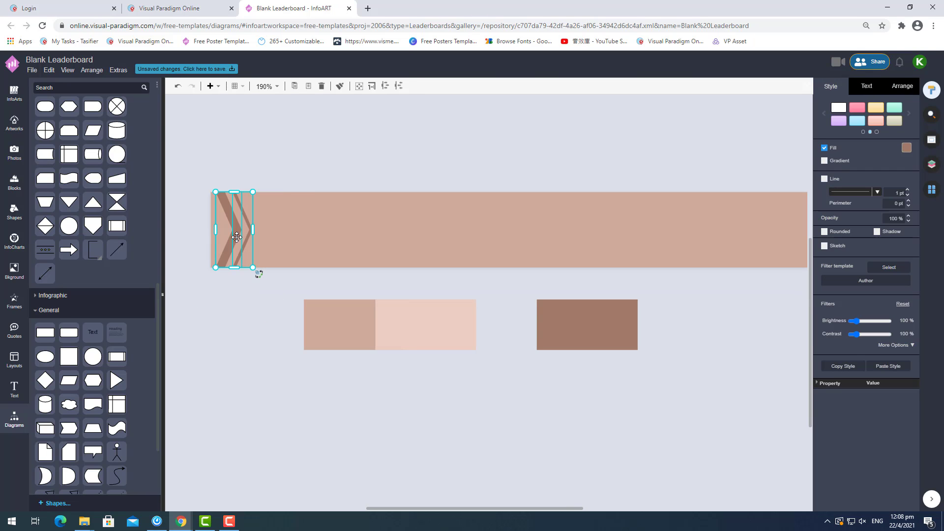
{"action": "left_click_drag", "start_coordinate": [236, 237], "coordinate": [779, 242]}
{"action": "left_click", "coordinate": [778, 301]}
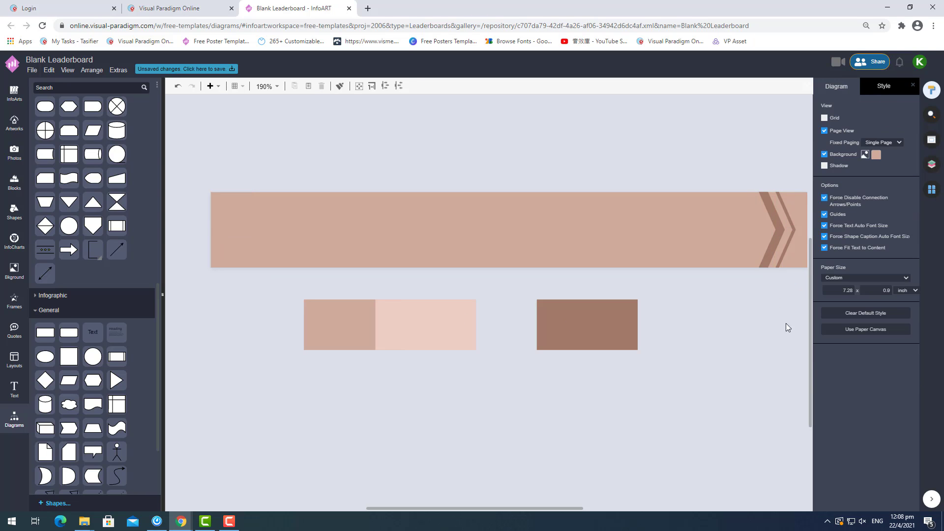
Paste a copy of the right-hand chevron pair and align it at full height near the banner's left end.
{"action": "left_click_drag", "start_coordinate": [748, 175], "coordinate": [804, 288]}
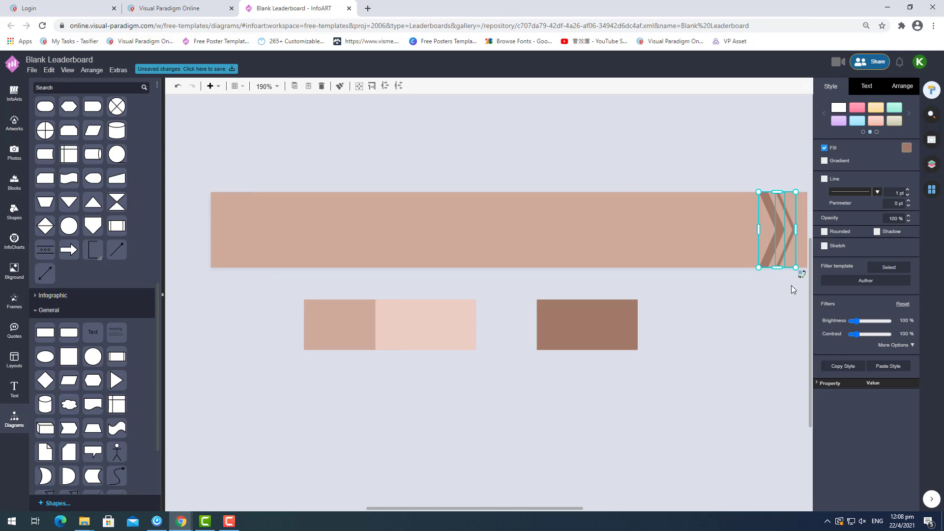
{"action": "left_click", "coordinate": [542, 154]}
{"action": "key", "text": "ctrl+v"}
{"action": "left_click_drag", "start_coordinate": [552, 175], "coordinate": [243, 217]}
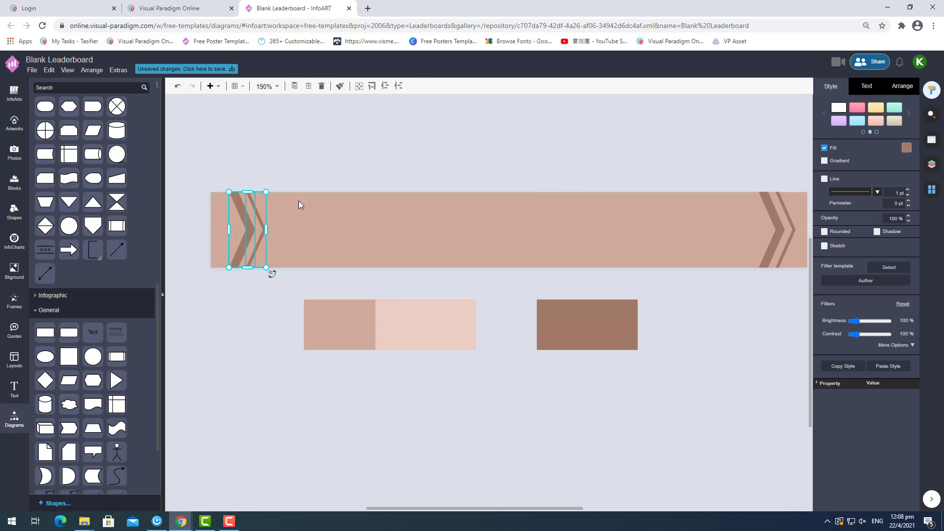
Shift both chevron pairs slightly to the right on the banner.
{"action": "left_click_drag", "start_coordinate": [202, 164], "coordinate": [283, 277]}
{"action": "left_click_drag", "start_coordinate": [711, 164], "coordinate": [777, 241]}
{"action": "left_click", "coordinate": [700, 300]}
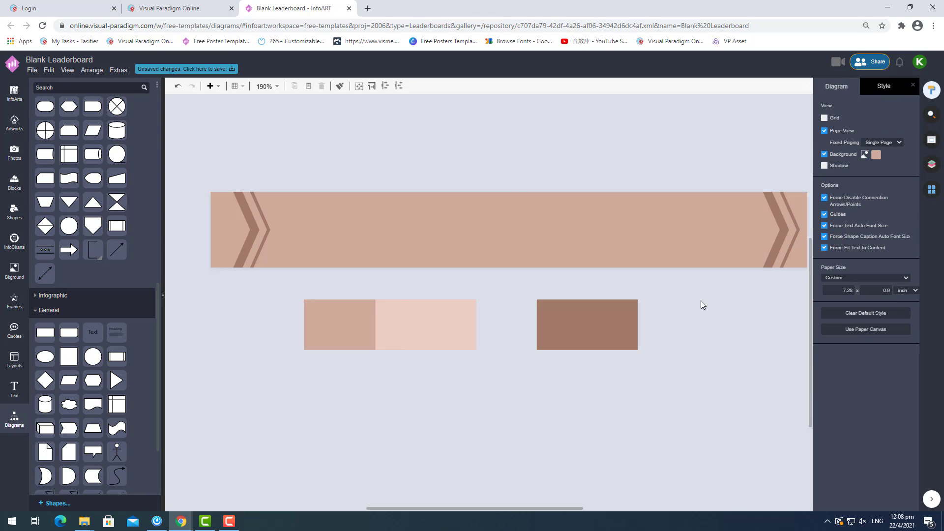
Move the left chevron pair off the page to below the banner, and separate the light pink swatch from the tan one.
{"action": "left_click_drag", "start_coordinate": [213, 175], "coordinate": [256, 348]}
{"action": "left_click_drag", "start_coordinate": [212, 172], "coordinate": [288, 288]}
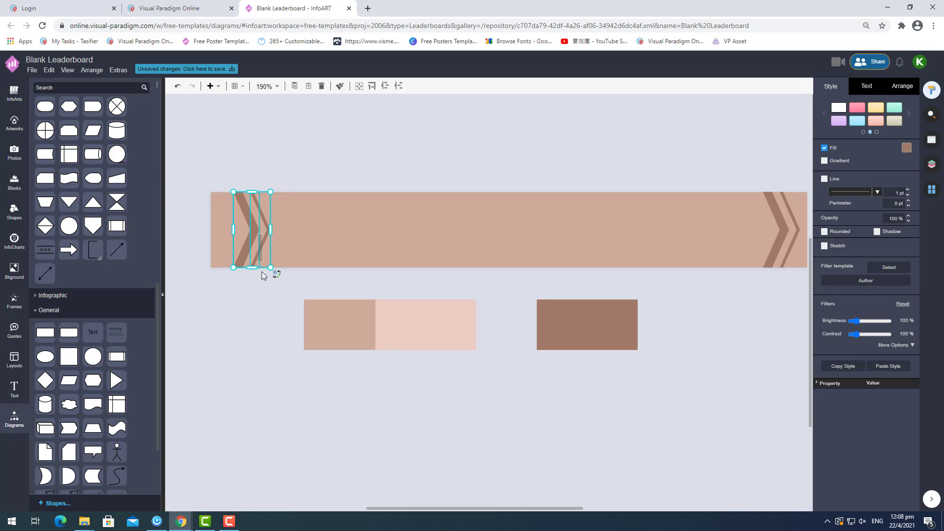
{"action": "left_click", "coordinate": [246, 228]}
{"action": "left_click_drag", "start_coordinate": [211, 169], "coordinate": [288, 304]}
{"action": "left_click_drag", "start_coordinate": [247, 228], "coordinate": [218, 387]}
{"action": "left_click", "coordinate": [441, 327]}
{"action": "left_click_drag", "start_coordinate": [440, 327], "coordinate": [478, 346]}
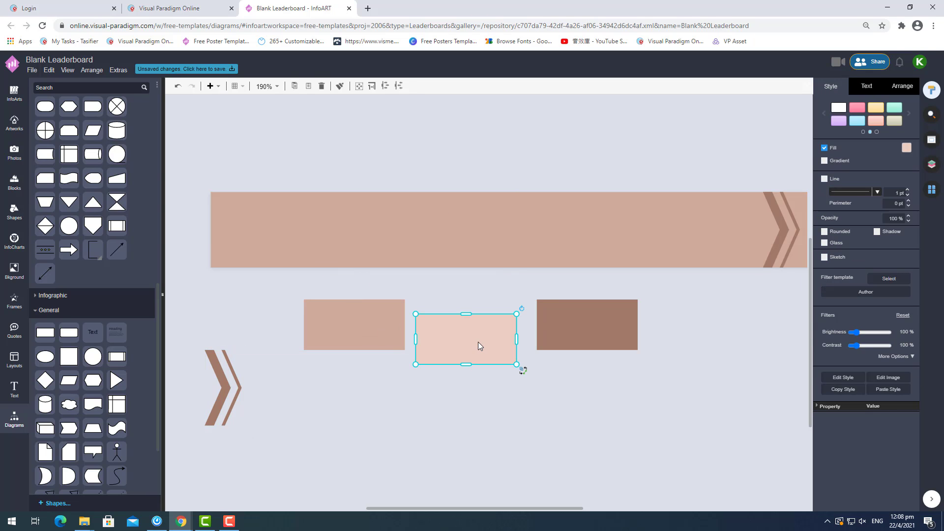
Add another dark brown notched arrow to the left part of the banner at full height and remove its outline.
{"action": "left_click", "coordinate": [68, 432]}
{"action": "left_click_drag", "start_coordinate": [288, 458], "coordinate": [363, 219]}
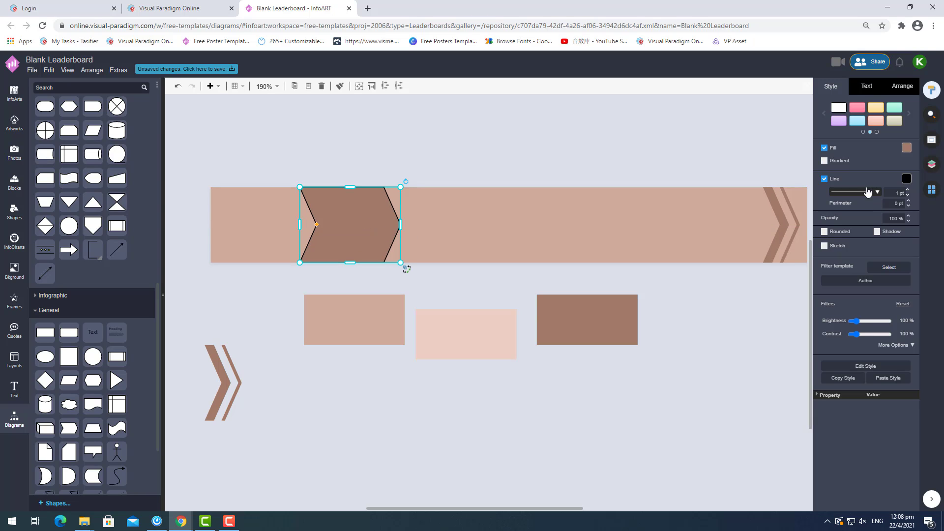
{"action": "left_click", "coordinate": [824, 178]}
{"action": "left_click", "coordinate": [569, 154]}
{"action": "left_click", "coordinate": [344, 214]}
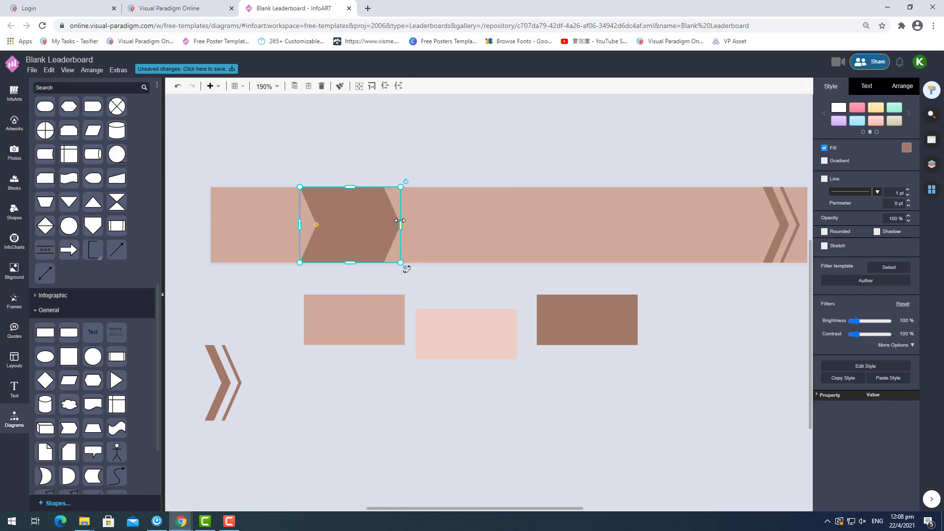
Widen the dark brown notched arrow in the banner's left part and fill it with light pink.
{"action": "left_click_drag", "start_coordinate": [400, 220], "coordinate": [458, 224]}
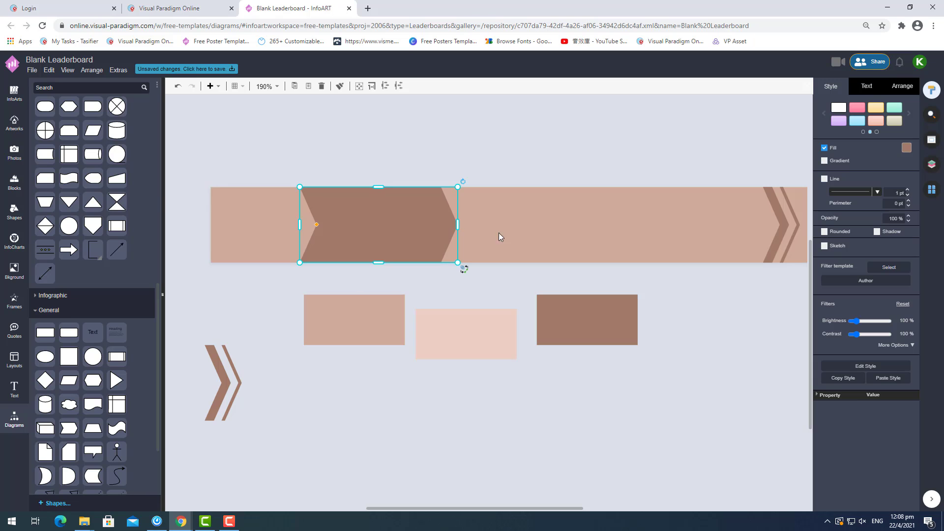
{"action": "left_click", "coordinate": [906, 147]}
{"action": "left_click", "coordinate": [855, 236]}
{"action": "left_click", "coordinate": [608, 161]}
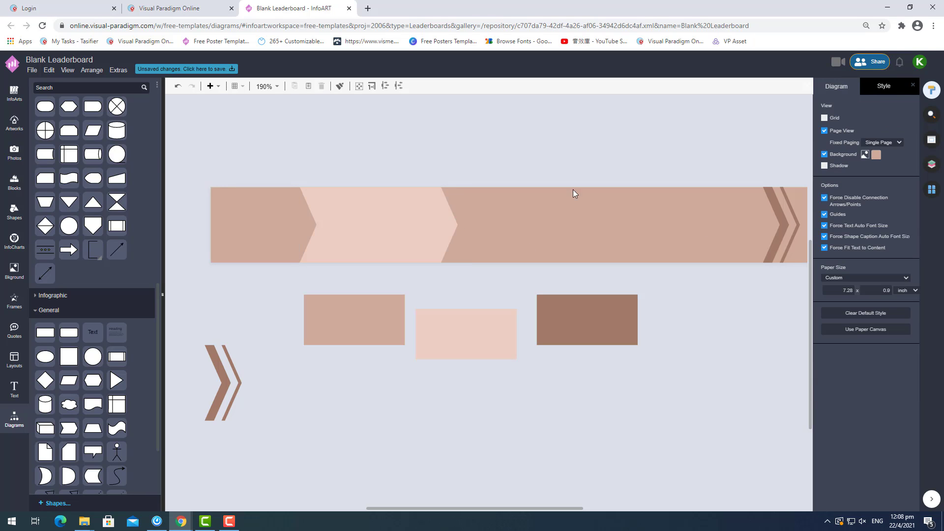
Widen the light pink arrow a little more and move it right, toward the middle of the banner.
{"action": "left_click", "coordinate": [404, 226]}
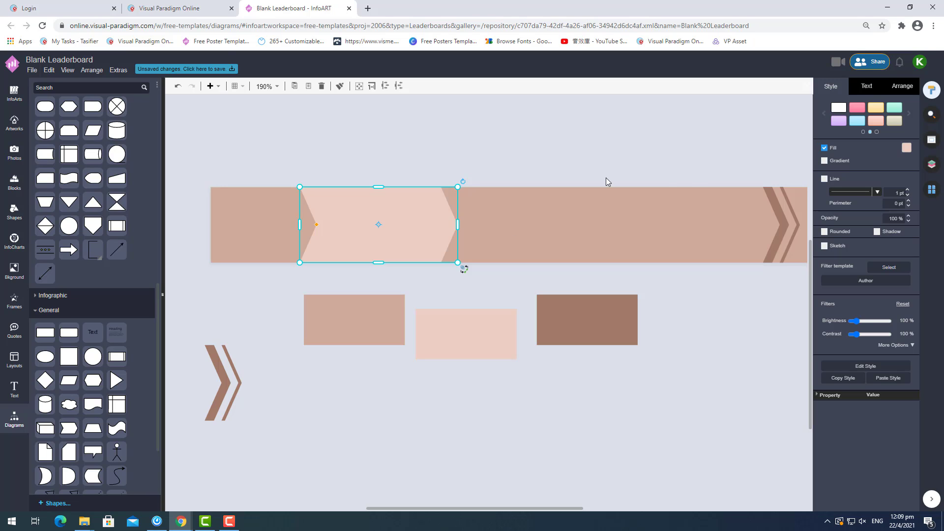
{"action": "left_click_drag", "start_coordinate": [447, 233], "coordinate": [468, 233]}
{"action": "mouse_move", "coordinate": [479, 224]}
{"action": "left_mouse_down"}
{"action": "mouse_move", "coordinate": [505, 224]}
{"action": "mouse_move", "coordinate": [478, 225]}
{"action": "left_mouse_up"}
{"action": "left_click", "coordinate": [553, 138]}
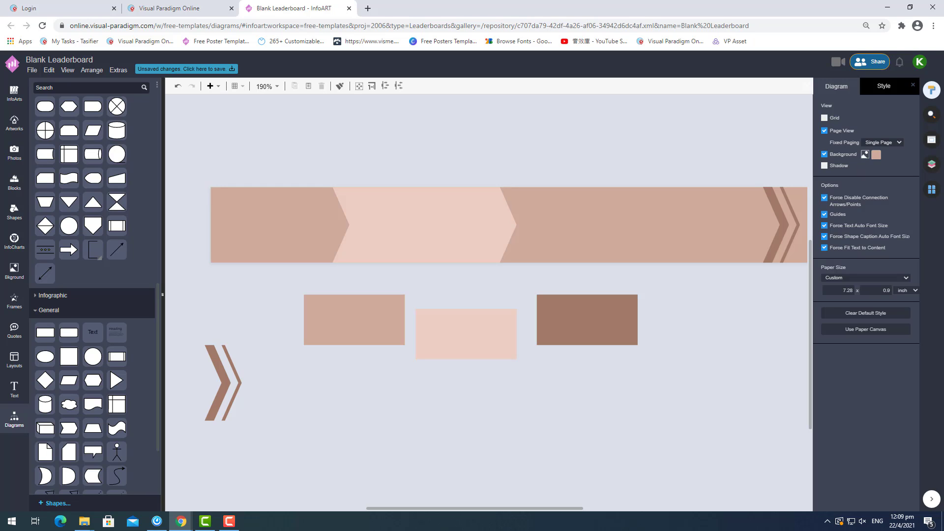
{"action": "left_click_drag", "start_coordinate": [426, 221], "coordinate": [444, 223]}
{"action": "left_click", "coordinate": [526, 278]}
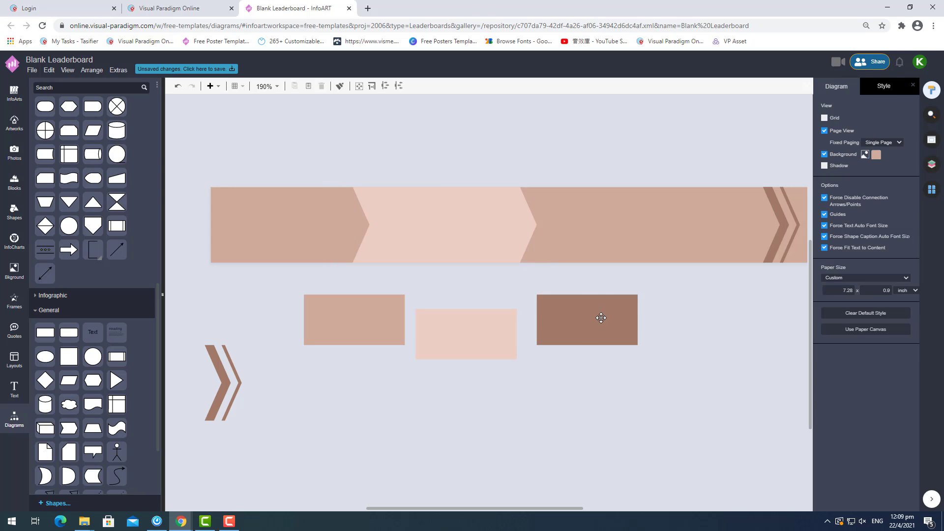
Flatten the dark brown swatch into a thin horizontal line in the banner's tan section left of the pink arrow.
{"action": "left_click_drag", "start_coordinate": [601, 317], "coordinate": [314, 225]}
{"action": "left_click", "coordinate": [614, 302]}
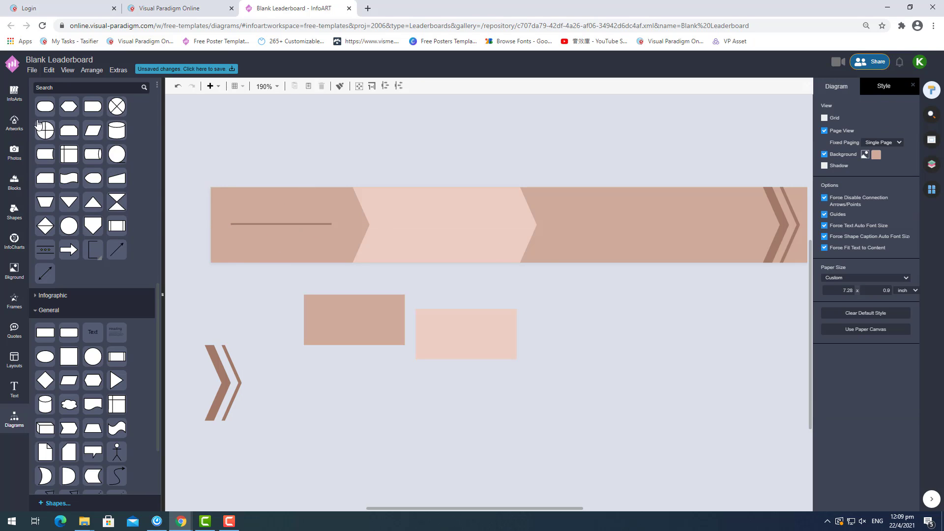
Search the artworks for "makeup" and insert the silhouette of a row of cosmetics.
{"action": "left_click", "coordinate": [14, 123]}
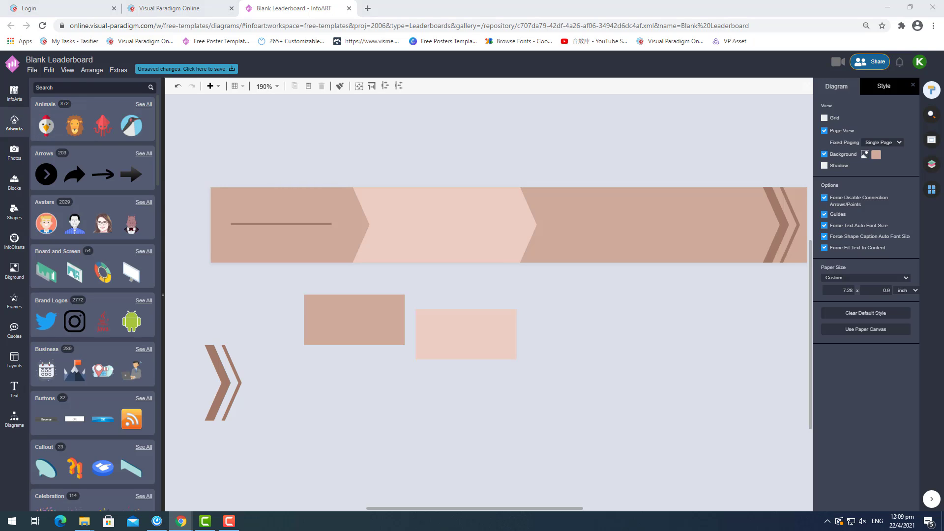
{"action": "left_click", "coordinate": [104, 87]}
{"action": "type", "text": "make"}
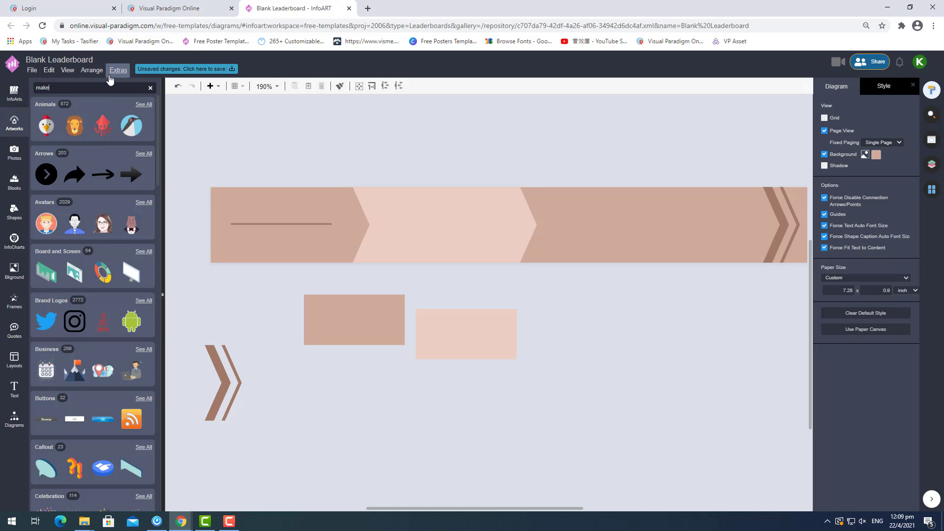
{"action": "type", "text": "up"}
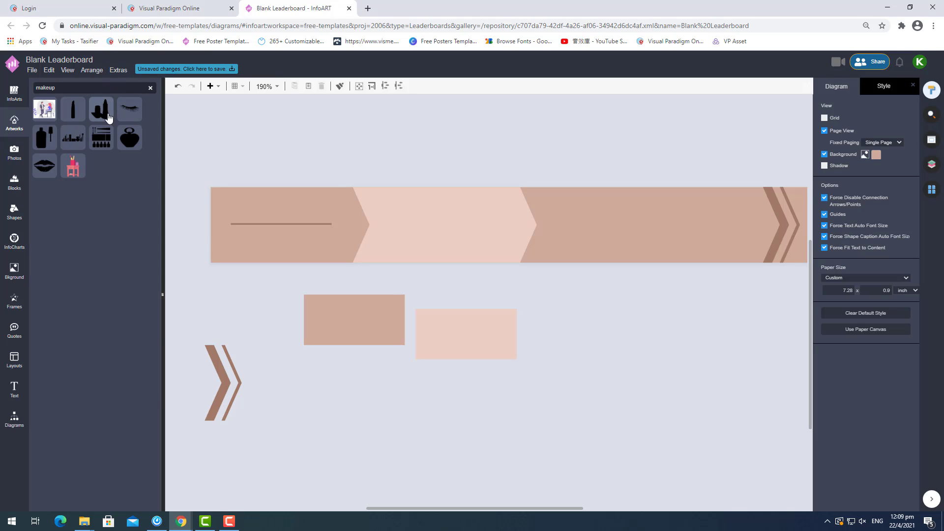
{"action": "left_click", "coordinate": [82, 144]}
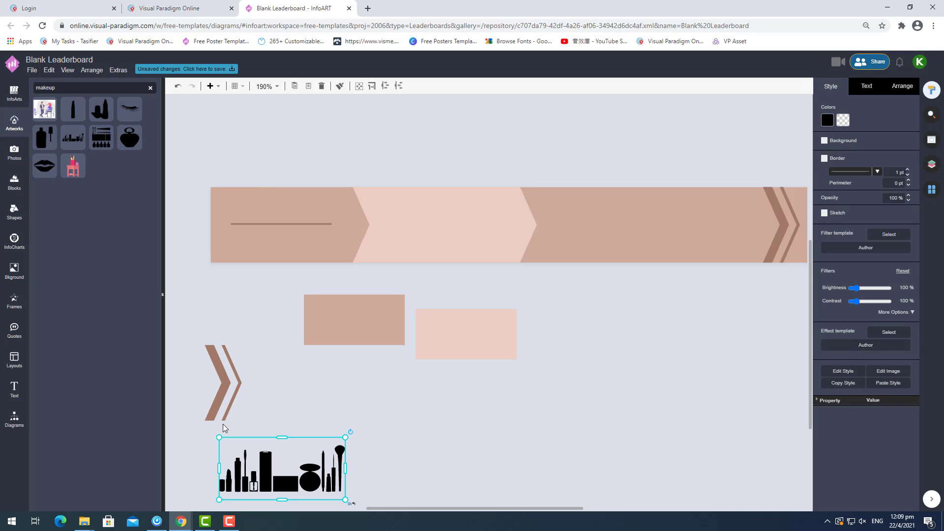
Shrink the cosmetics silhouette into the banner's left section below the thin line and color it dark brown.
{"action": "left_click_drag", "start_coordinate": [278, 472], "coordinate": [282, 254]}
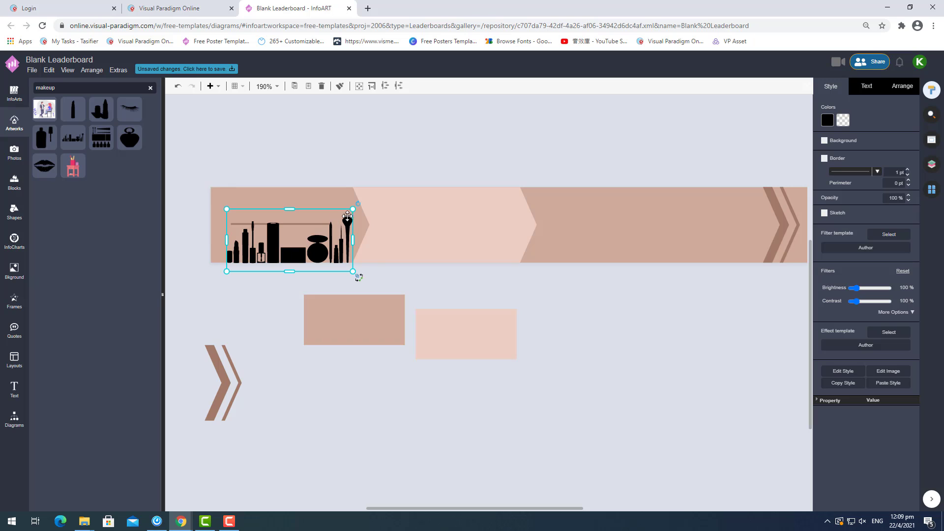
{"action": "left_click_drag", "start_coordinate": [352, 210], "coordinate": [309, 252]}
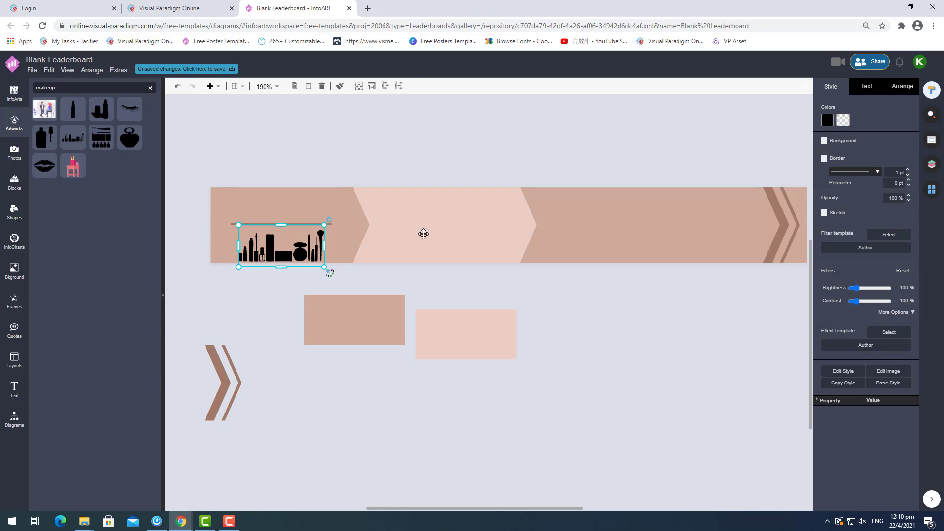
{"action": "left_click", "coordinate": [828, 127]}
{"action": "left_click", "coordinate": [828, 211]}
{"action": "left_click", "coordinate": [664, 336]}
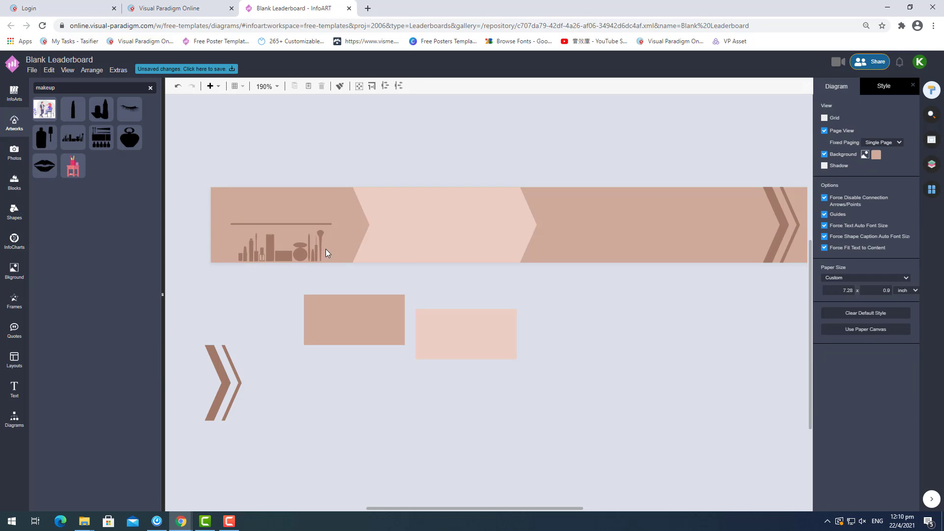
Move the cosmetics silhouette up to stand on the thin brown line, with the line centered below it.
{"action": "left_click_drag", "start_coordinate": [327, 253], "coordinate": [320, 216]}
{"action": "left_click", "coordinate": [333, 266]}
{"action": "left_click", "coordinate": [346, 153]}
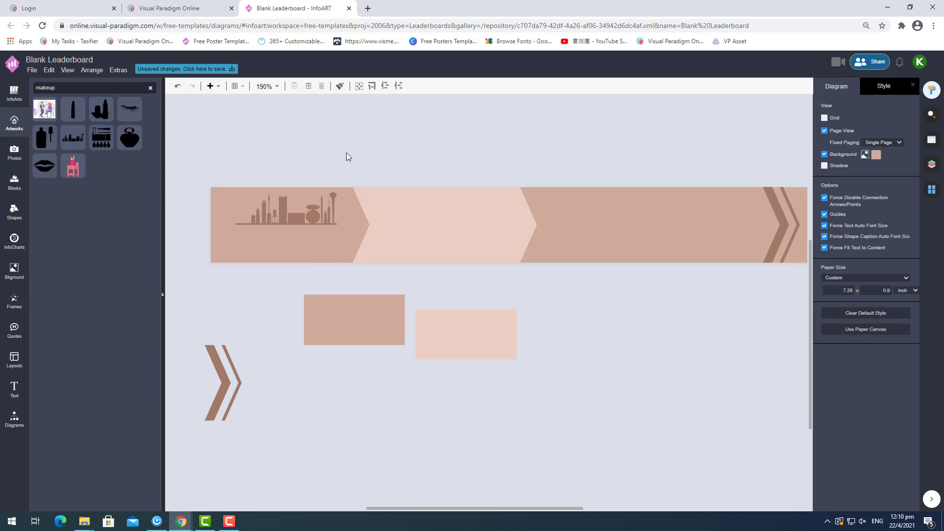
Add the perfume bottle artwork at mid-height just right of the pink arrow and color it light pink.
{"action": "mouse_move", "coordinate": [140, 139]}
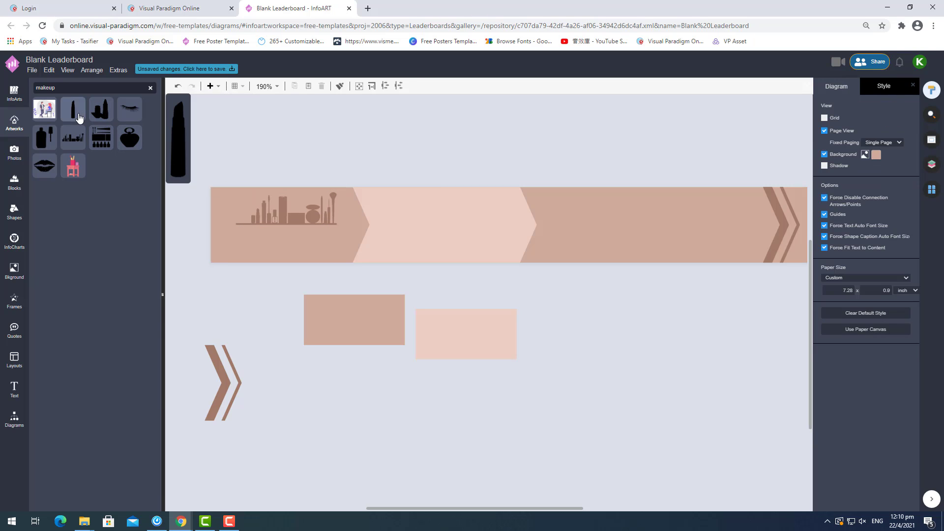
{"action": "left_click_drag", "start_coordinate": [130, 138], "coordinate": [711, 268]}
{"action": "left_click_drag", "start_coordinate": [706, 140], "coordinate": [578, 181]}
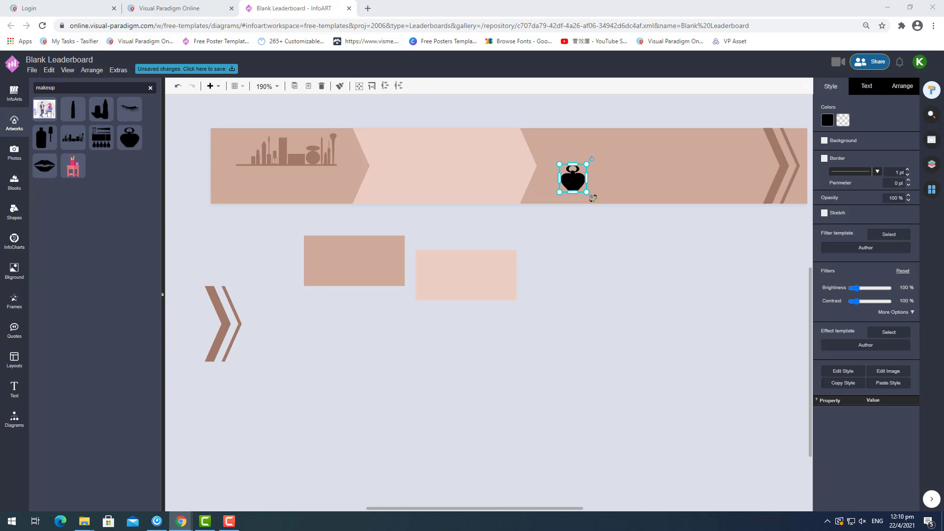
{"action": "left_click", "coordinate": [838, 125]}
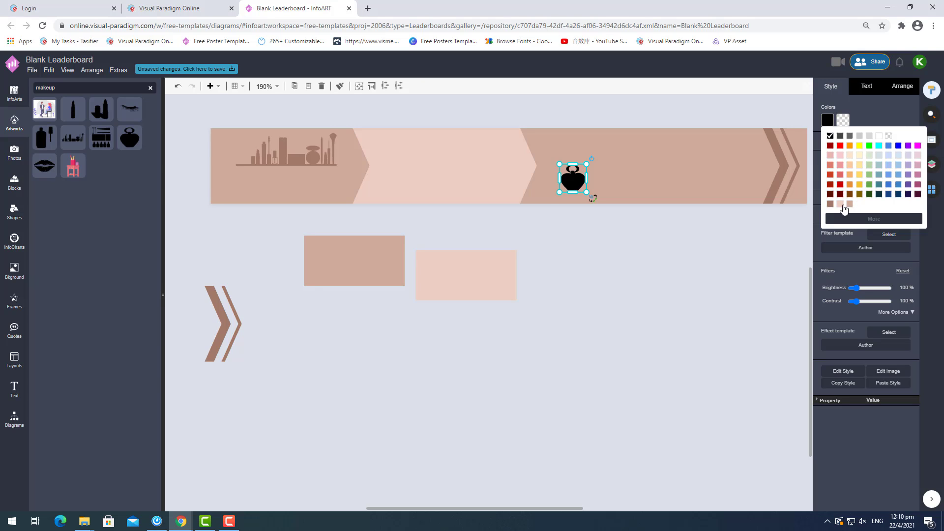
{"action": "left_click", "coordinate": [831, 202]}
{"action": "left_click", "coordinate": [652, 264]}
{"action": "scroll", "coordinate": [652, 267], "scroll_direction": "up", "scroll_amount": 1}
{"action": "left_click_drag", "start_coordinate": [573, 236], "coordinate": [589, 219]}
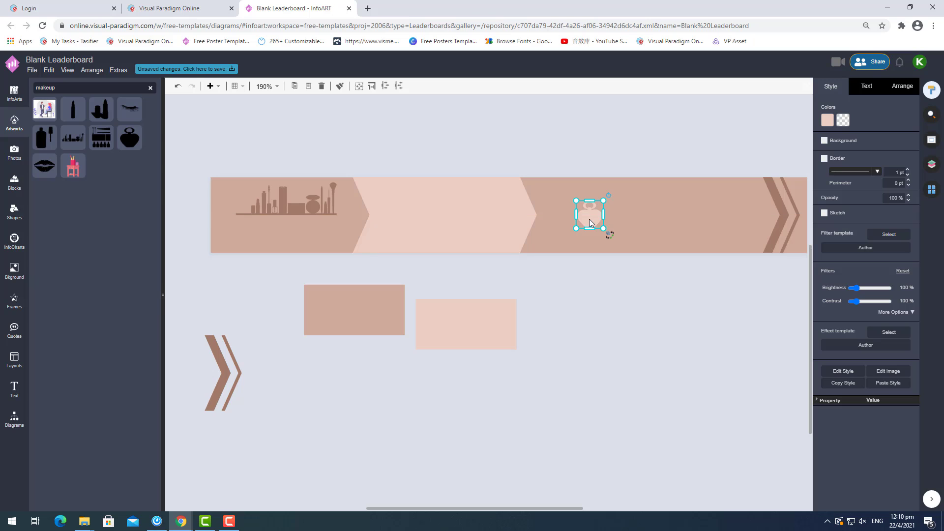
Try the cosmetics silhouette enlarged on top of the light pink arrow, and undo those changes.
{"action": "left_click", "coordinate": [389, 147]}
{"action": "left_click_drag", "start_coordinate": [305, 204], "coordinate": [448, 244]}
{"action": "left_click_drag", "start_coordinate": [476, 214], "coordinate": [519, 187]}
{"action": "left_click_drag", "start_coordinate": [484, 231], "coordinate": [469, 235]}
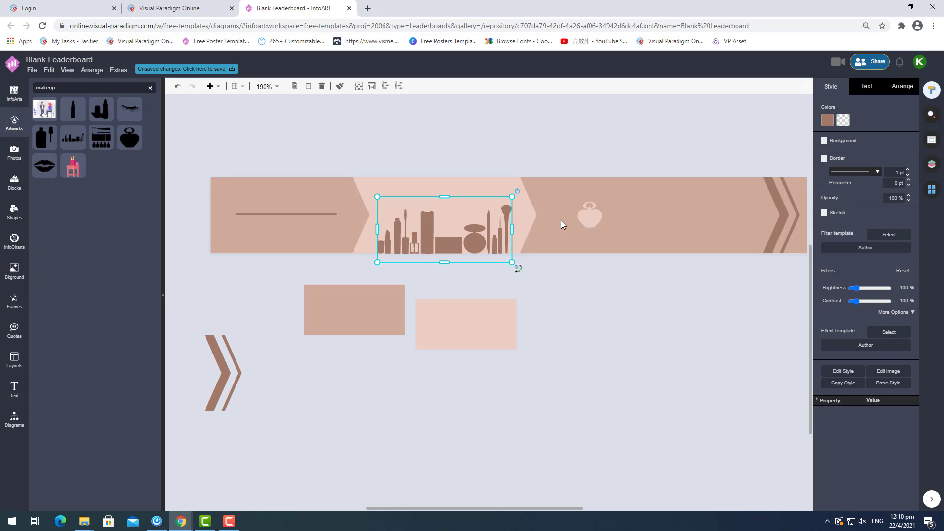
{"action": "key", "text": "ctrl+z"}
{"action": "key", "text": "ctrl+z"}
{"action": "key", "text": "ctrl+z"}
{"action": "left_click", "coordinate": [423, 159]}
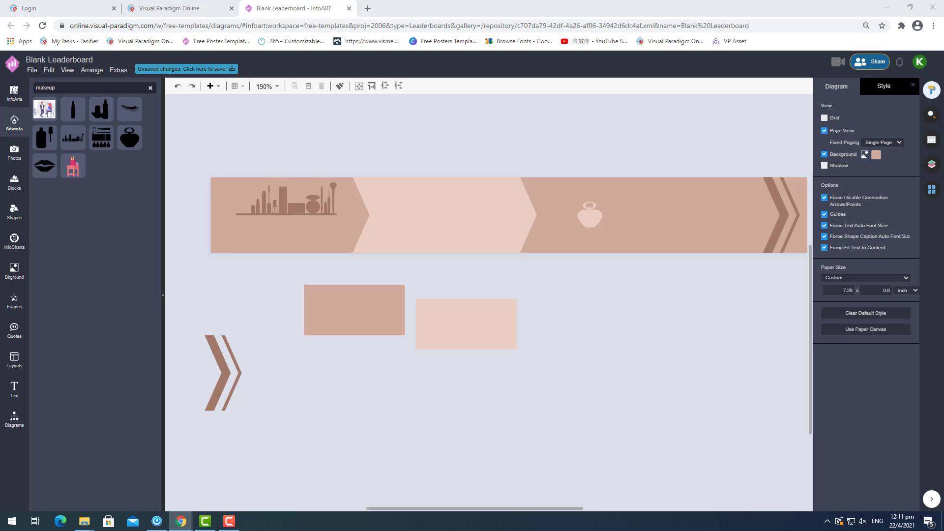
Enlarge the cosmetics silhouette together with its brown line and move both down to fill the banner's left section.
{"action": "key", "text": "F10"}
{"action": "left_click_drag", "start_coordinate": [226, 163], "coordinate": [356, 256]}
{"action": "left_click_drag", "start_coordinate": [336, 176], "coordinate": [370, 164]}
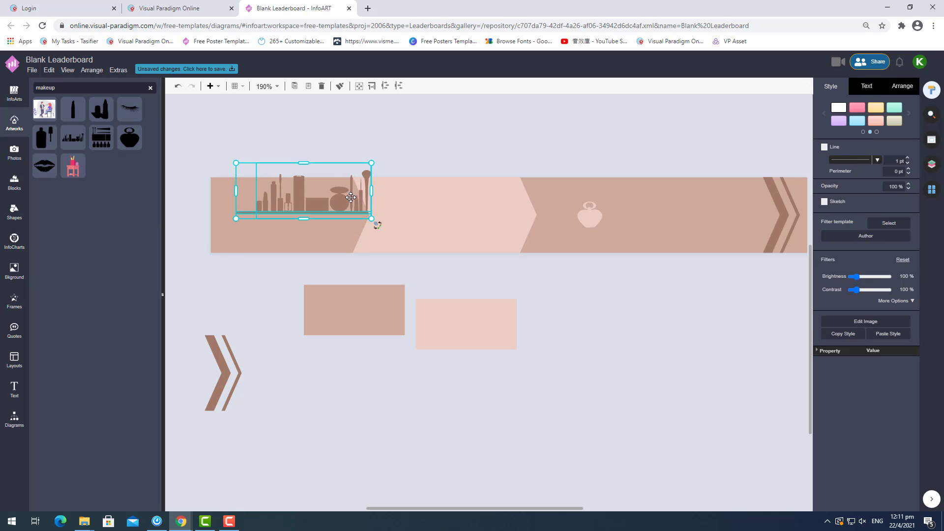
{"action": "left_click_drag", "start_coordinate": [352, 196], "coordinate": [333, 221]}
{"action": "left_click", "coordinate": [447, 149]}
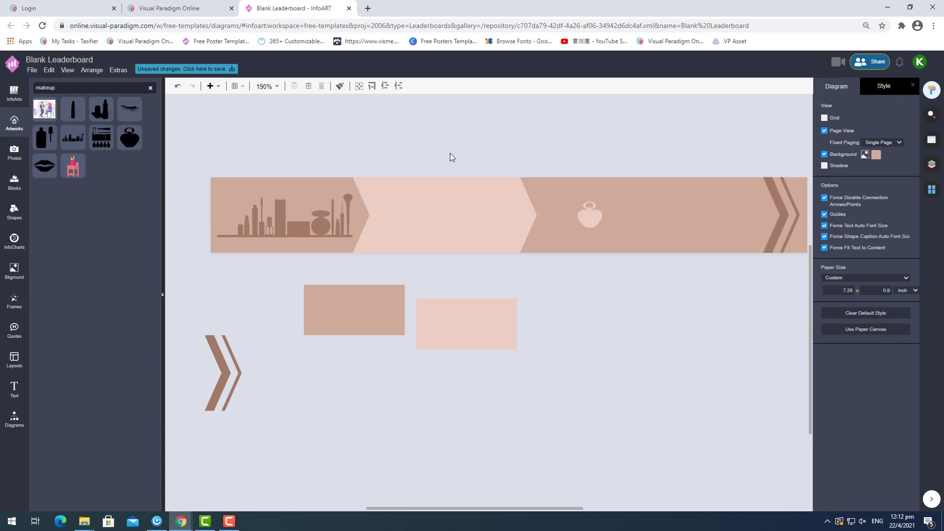
Remove the tan swatch's fill and give it a white 2 pt outline.
{"action": "left_click", "coordinate": [363, 312]}
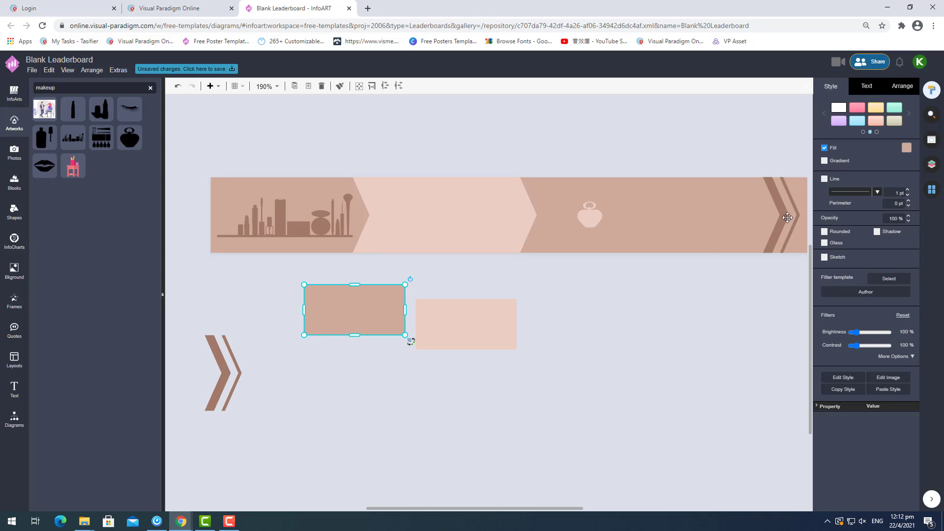
{"action": "left_click", "coordinate": [824, 147]}
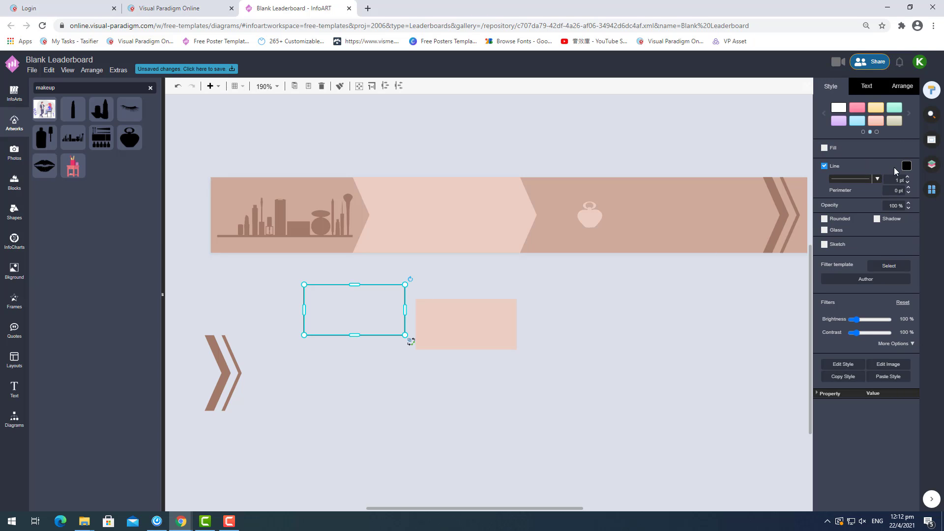
{"action": "left_click", "coordinate": [906, 166]}
{"action": "left_click", "coordinate": [897, 181]}
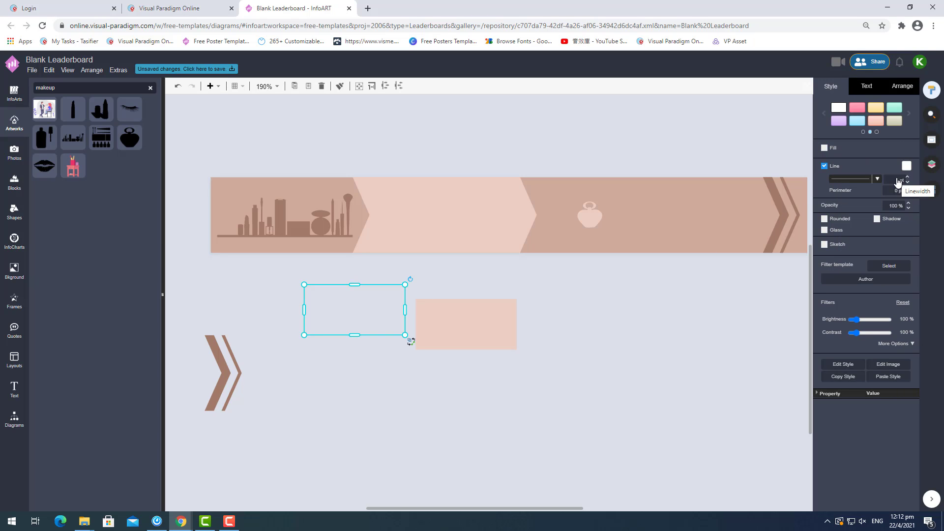
{"action": "left_click", "coordinate": [908, 178]}
{"action": "left_click", "coordinate": [908, 178]}
{"action": "left_click", "coordinate": [466, 293]}
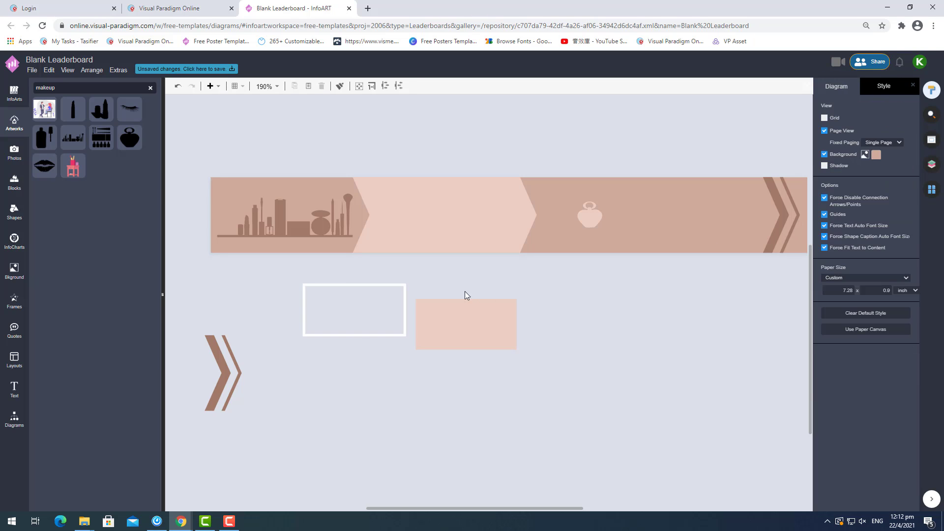
{"action": "left_click", "coordinate": [404, 305]}
{"action": "left_click", "coordinate": [909, 183]}
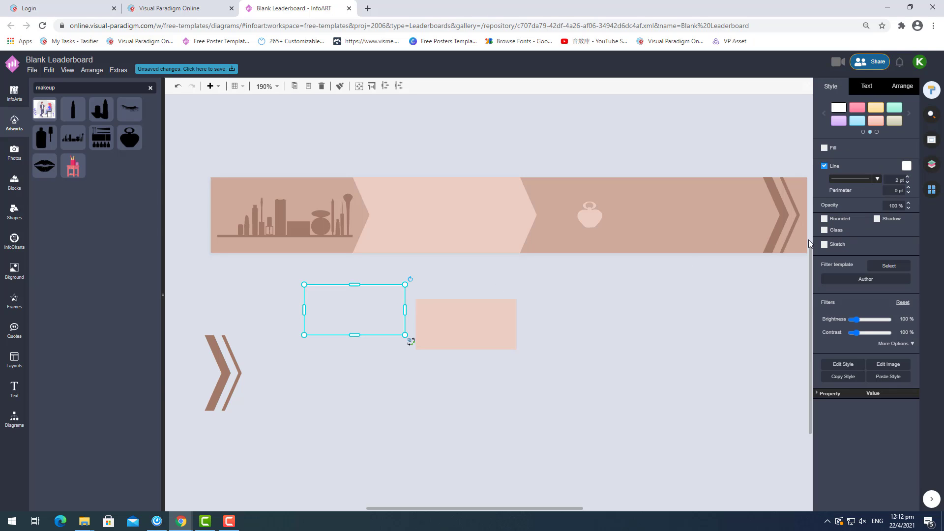
Stretch the white outlined rectangle into a frame just inside the banner's edges and send it behind the other shapes.
{"action": "left_click_drag", "start_coordinate": [403, 315], "coordinate": [316, 216]}
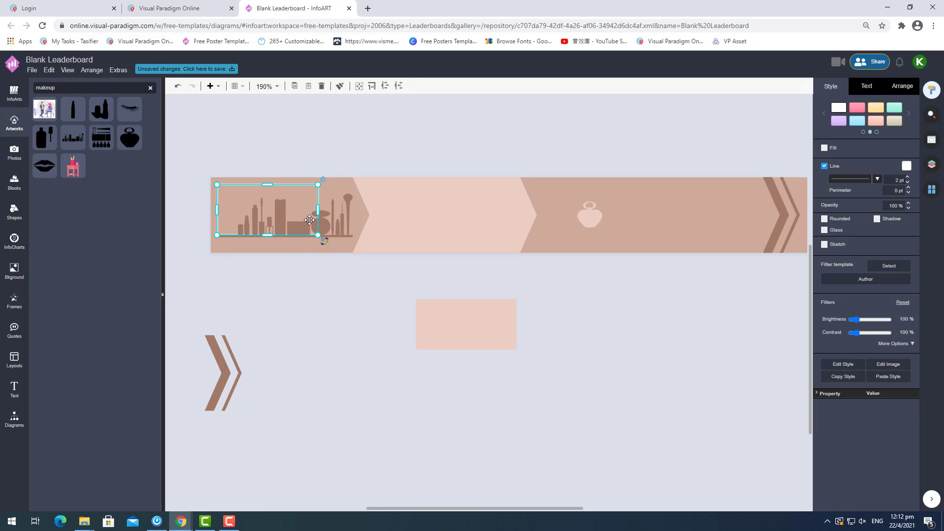
{"action": "left_click_drag", "start_coordinate": [267, 235], "coordinate": [266, 248]}
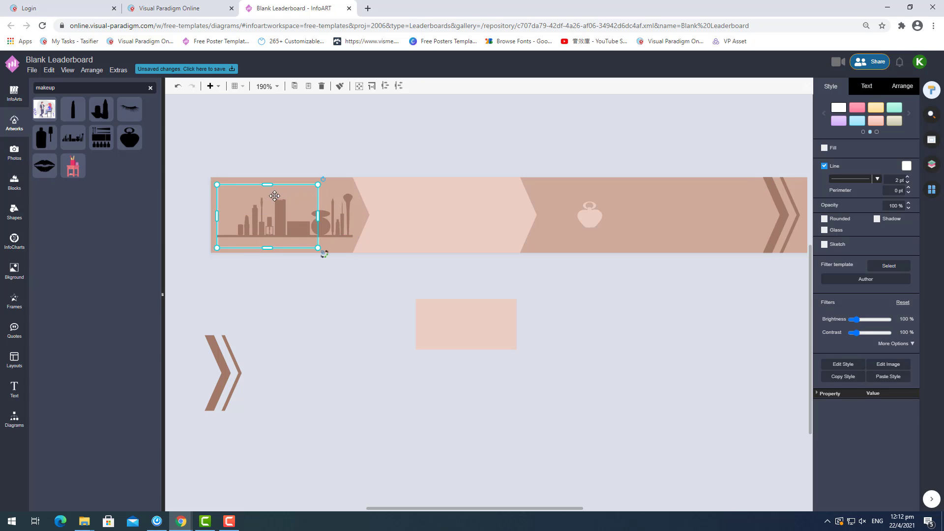
{"action": "left_click_drag", "start_coordinate": [319, 214], "coordinate": [801, 236]}
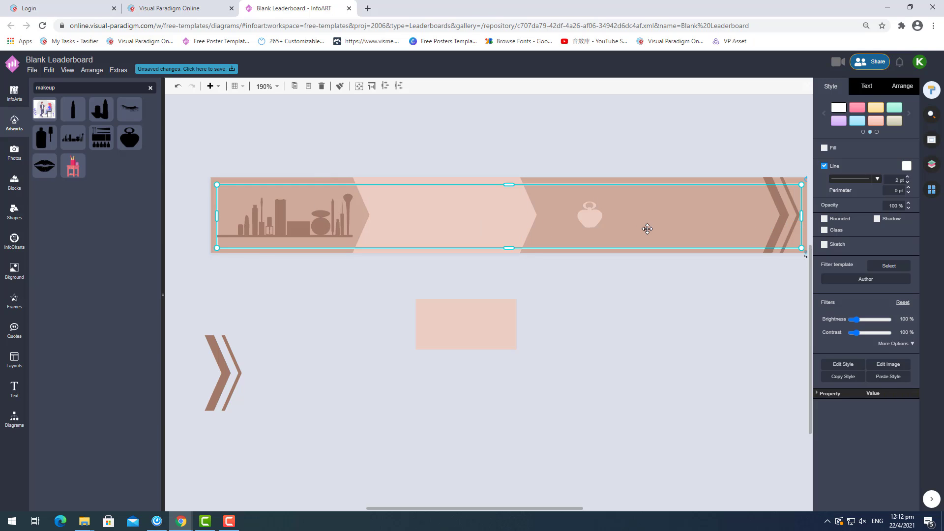
{"action": "left_click_drag", "start_coordinate": [647, 226], "coordinate": [648, 232]}
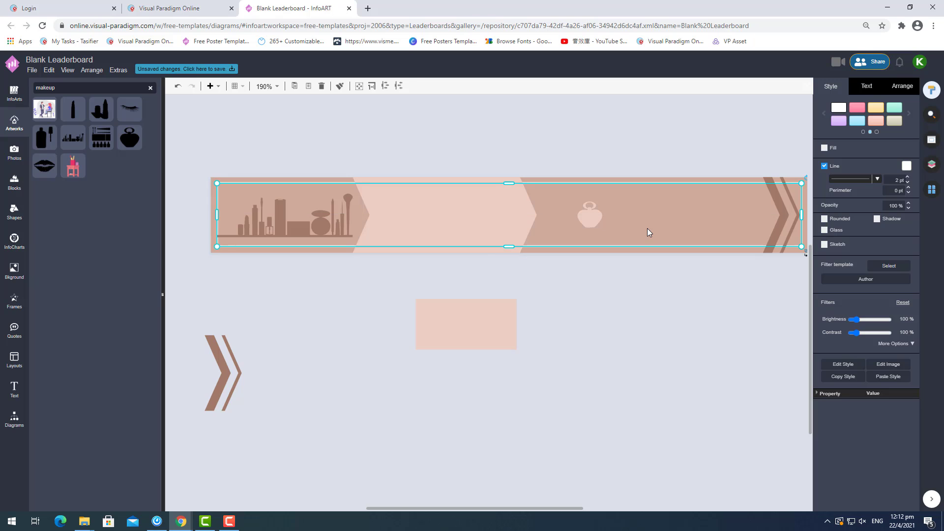
{"action": "left_click", "coordinate": [892, 91]}
{"action": "left_click", "coordinate": [764, 117]}
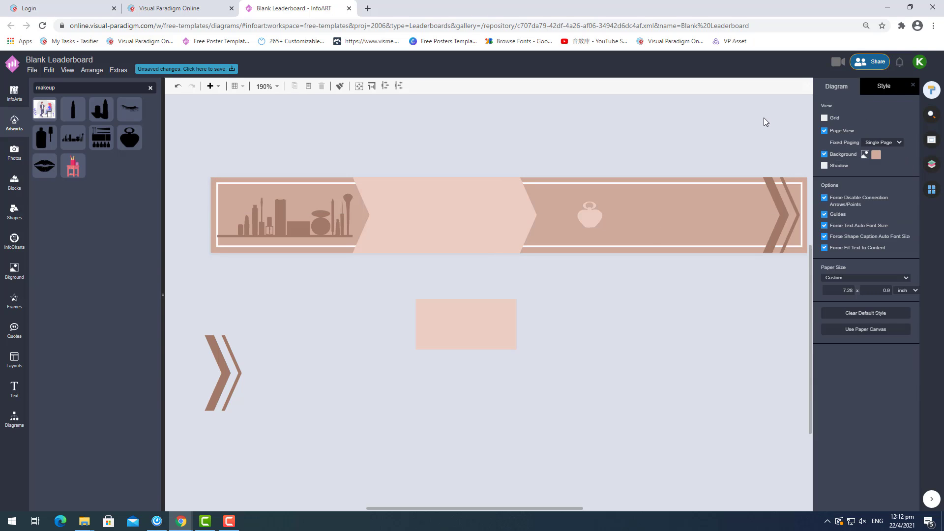
Nudge the cosmetics silhouette and its line slightly right, and move the perfume bottle left, closer to the pink arrow's tip.
{"action": "left_click", "coordinate": [254, 233]}
{"action": "left_click", "coordinate": [232, 236], "text": "shift"}
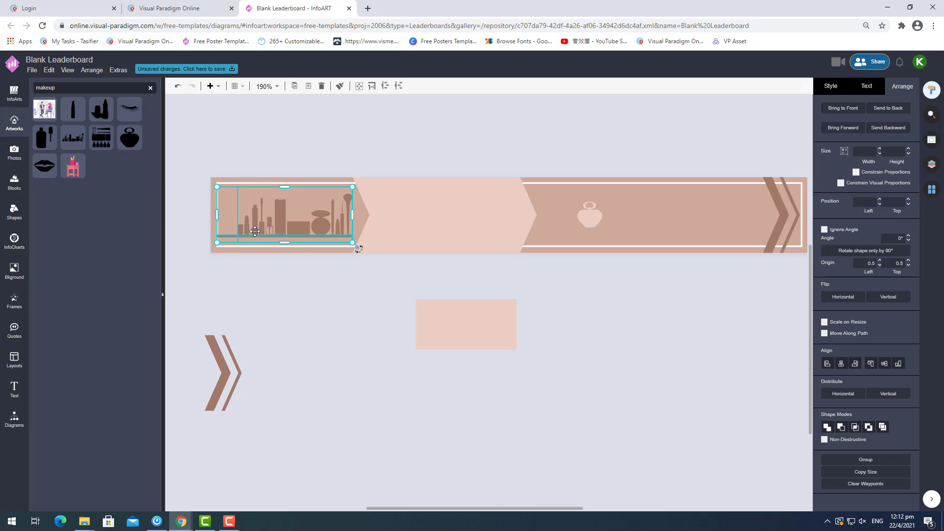
{"action": "left_click_drag", "start_coordinate": [255, 232], "coordinate": [261, 230]}
{"action": "left_click", "coordinate": [278, 152]}
{"action": "left_click_drag", "start_coordinate": [589, 217], "coordinate": [560, 215]}
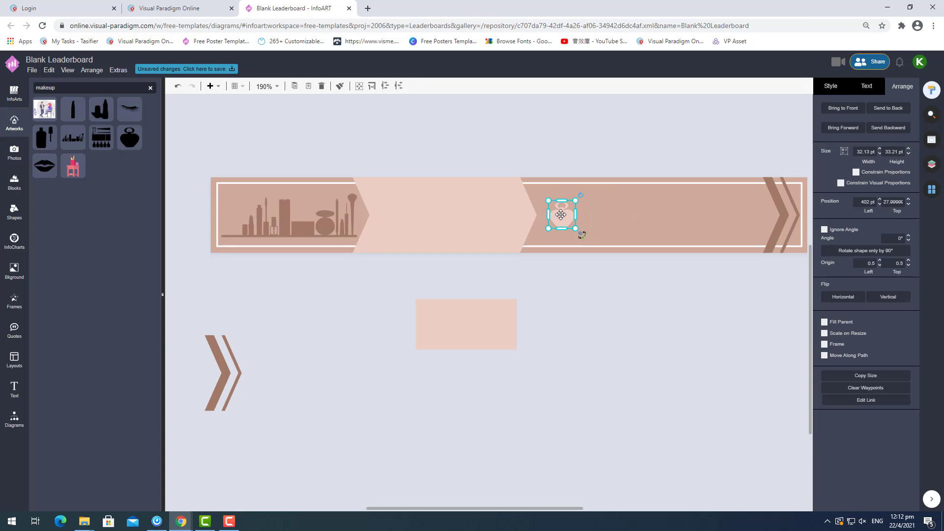
{"action": "left_click", "coordinate": [603, 305]}
Place the light pink swatch against the banner's lower edge, right of the perfume bottle, at about half its height.
{"action": "left_click_drag", "start_coordinate": [495, 329], "coordinate": [658, 255]}
{"action": "left_click", "coordinate": [740, 311]}
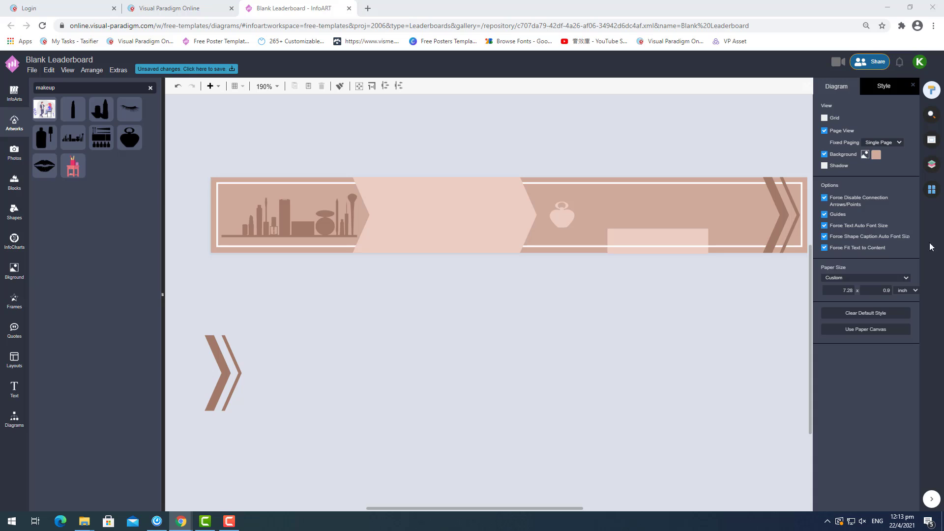
Add the text "Beauty App" below the banner and set its font to Arizonia.
{"action": "left_click", "coordinate": [570, 318]}
{"action": "type", "text": "Beauty App"}
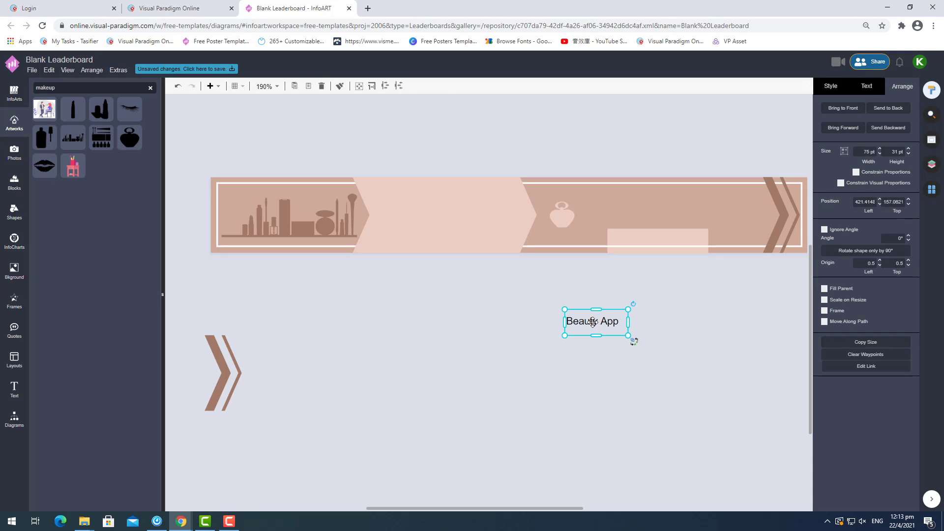
{"action": "double_click", "coordinate": [593, 322]}
{"action": "left_click", "coordinate": [904, 129]}
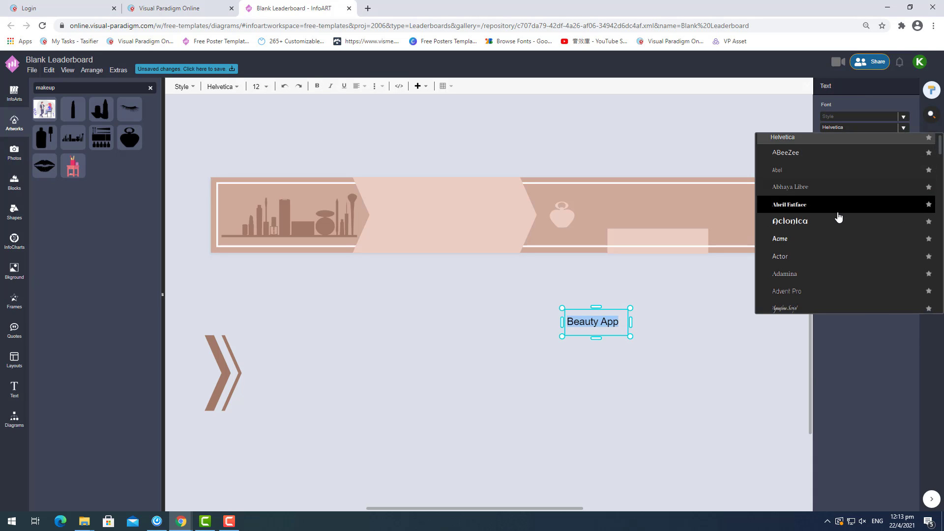
{"action": "scroll", "coordinate": [833, 217], "scroll_direction": "down", "scroll_amount": 5}
{"action": "scroll", "coordinate": [826, 222], "scroll_direction": "down", "scroll_amount": 6}
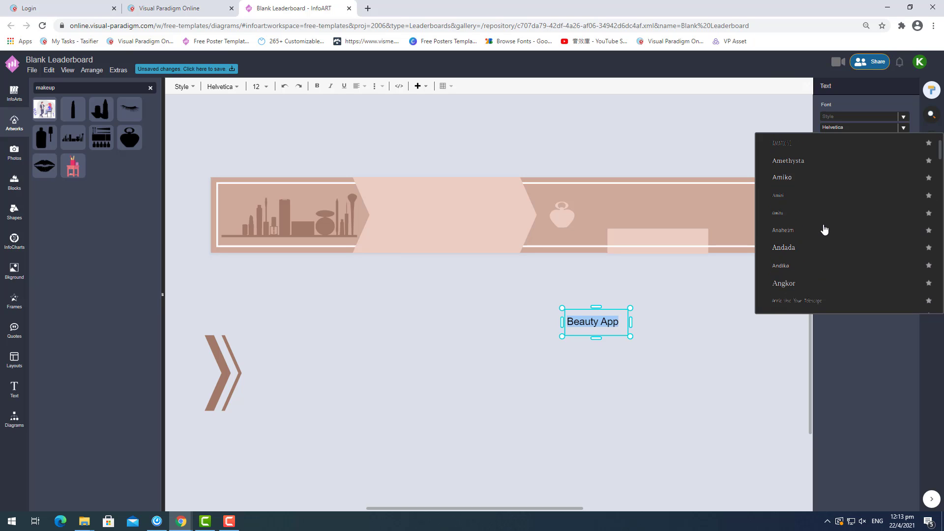
{"action": "scroll", "coordinate": [828, 223], "scroll_direction": "down", "scroll_amount": 4}
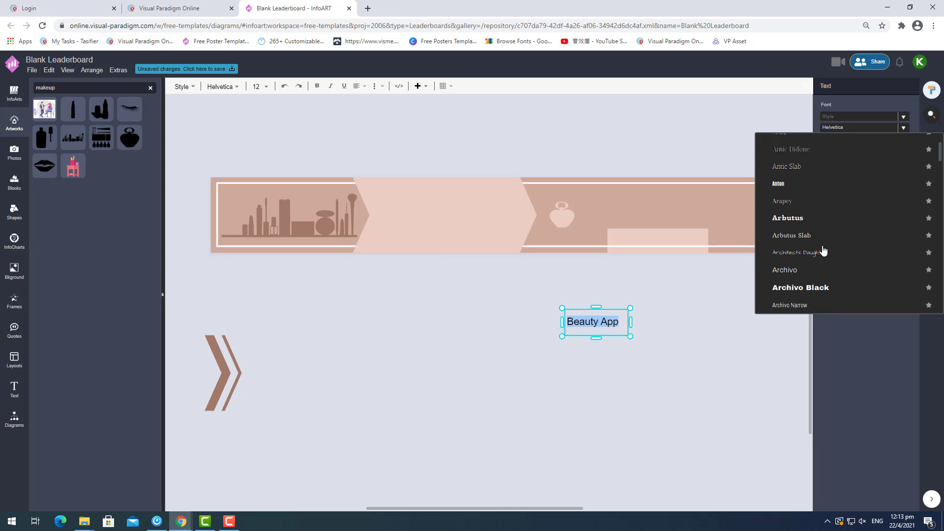
{"action": "scroll", "coordinate": [825, 246], "scroll_direction": "down", "scroll_amount": 2}
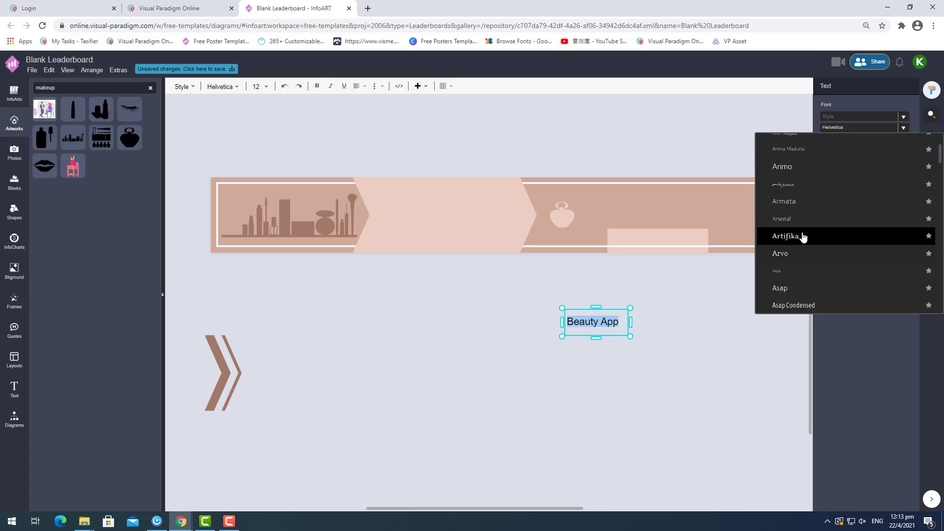
{"action": "left_click", "coordinate": [807, 186]}
{"action": "key", "text": "Escape"}
Enlarge the Beauty App title to 33 pt inside the light pink arrow and colour it dark grey.
{"action": "left_click_drag", "start_coordinate": [631, 308], "coordinate": [444, 210]}
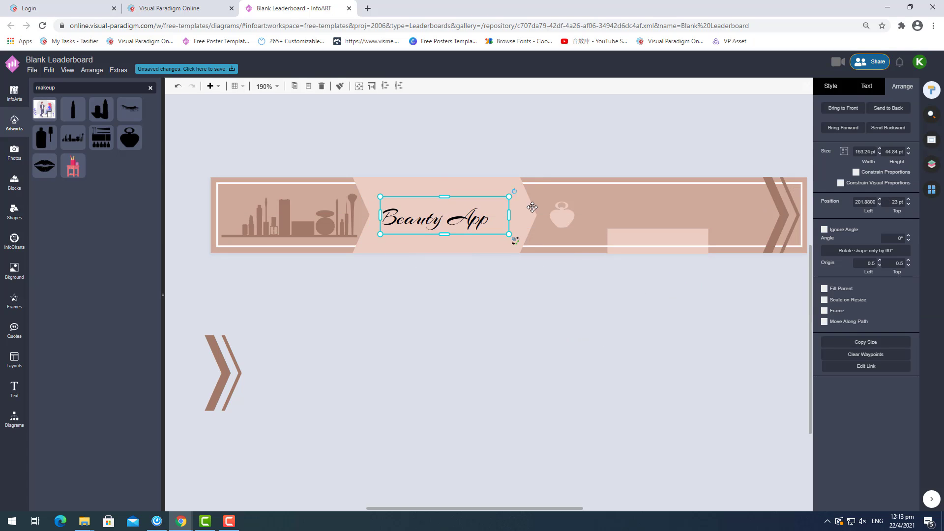
{"action": "left_click_drag", "start_coordinate": [511, 190], "coordinate": [521, 193]}
{"action": "double_click", "coordinate": [495, 220]}
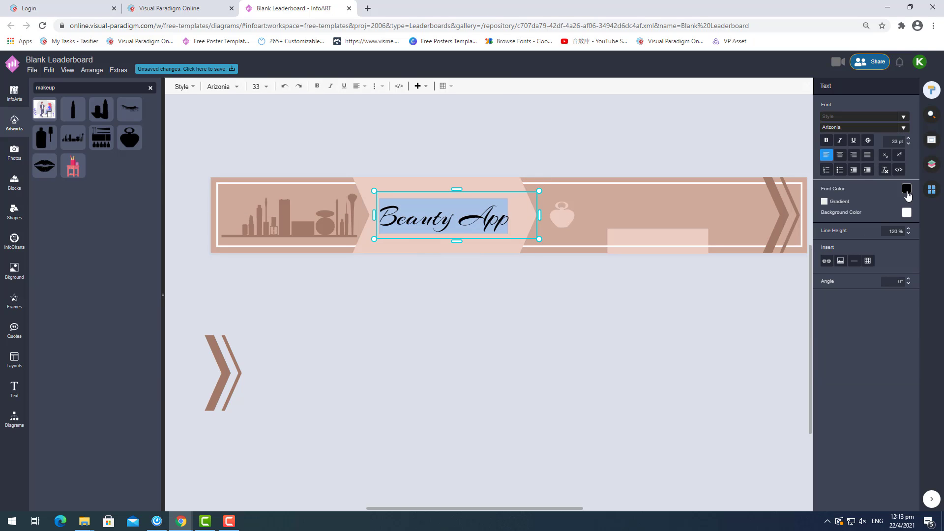
{"action": "left_click", "coordinate": [906, 190]}
{"action": "double_click", "coordinate": [489, 223]}
{"action": "triple_click", "coordinate": [490, 223]}
{"action": "left_click", "coordinate": [906, 189]}
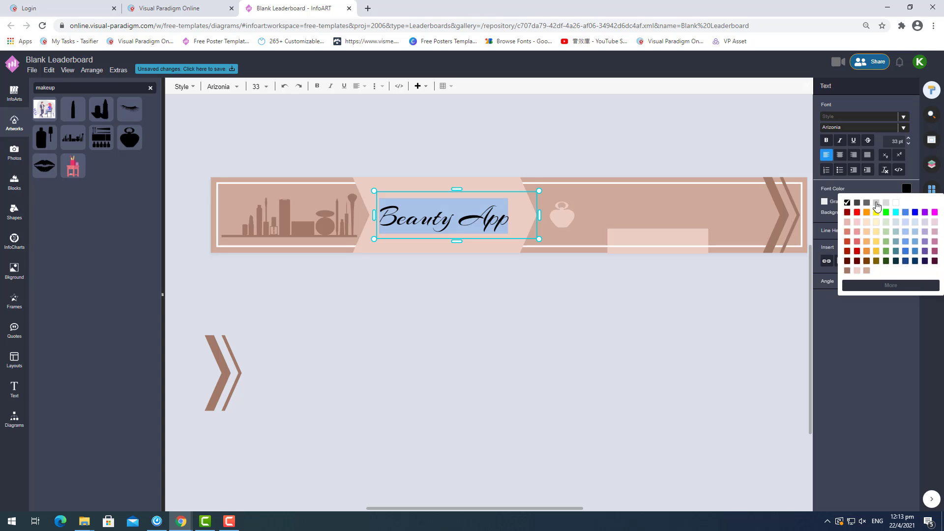
{"action": "left_click", "coordinate": [874, 261]}
{"action": "left_click", "coordinate": [552, 317]}
{"action": "left_click_drag", "start_coordinate": [483, 219], "coordinate": [483, 229]}
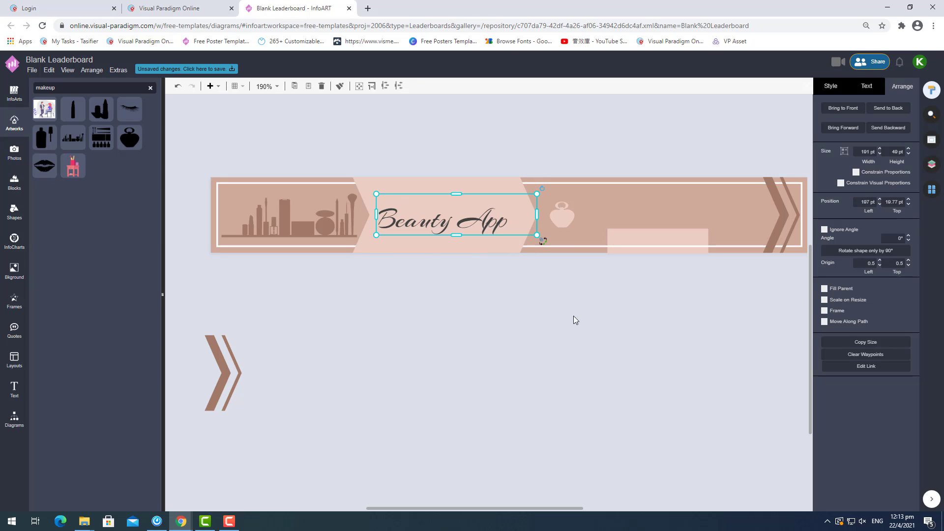
{"action": "left_click", "coordinate": [577, 320]}
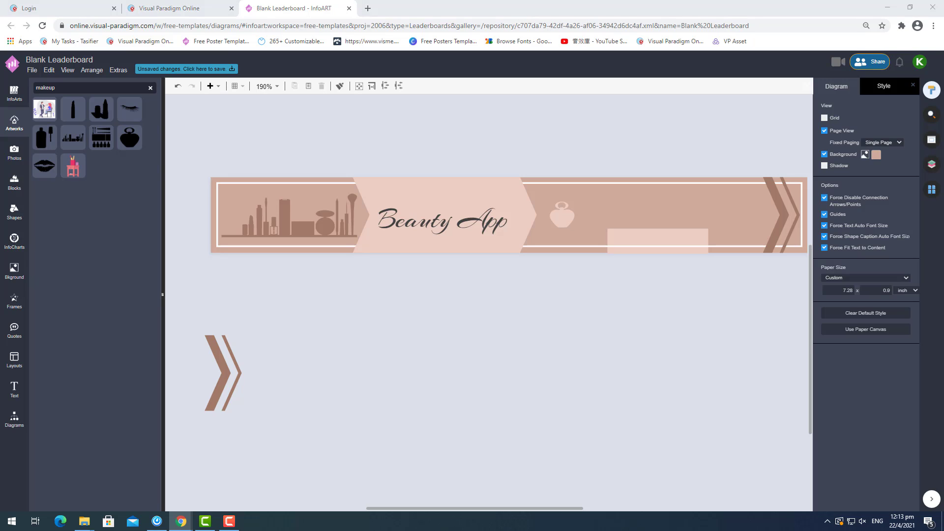
Add a "Get Now" text below the banner and try the Aguafina Script font on it.
{"action": "key", "text": "ctrl+v"}
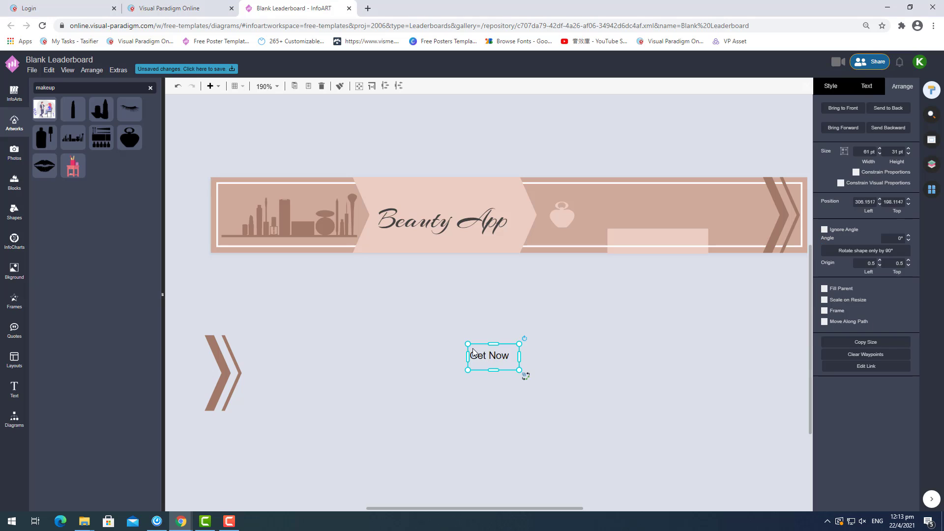
{"action": "double_click", "coordinate": [504, 356]}
{"action": "left_click", "coordinate": [903, 128]}
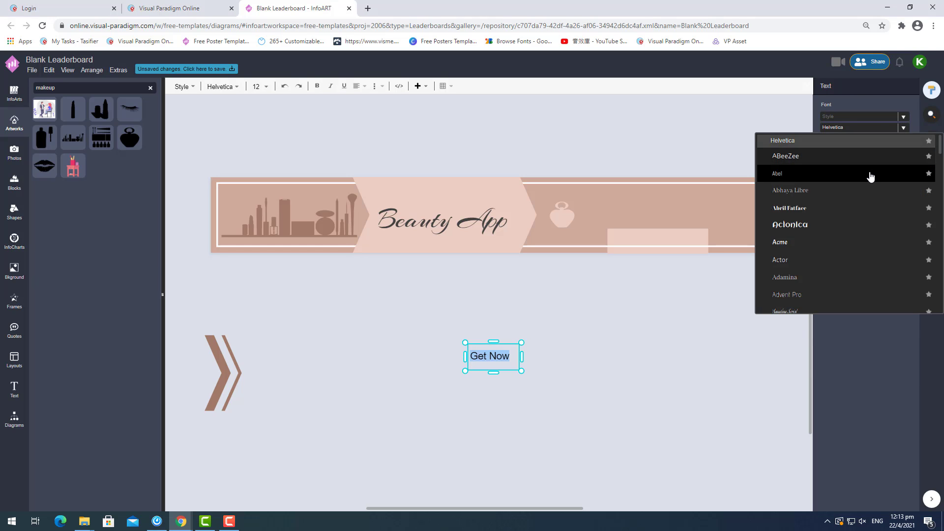
{"action": "scroll", "coordinate": [856, 255], "scroll_direction": "up", "scroll_amount": 2}
{"action": "scroll", "coordinate": [856, 254], "scroll_direction": "down", "scroll_amount": 2}
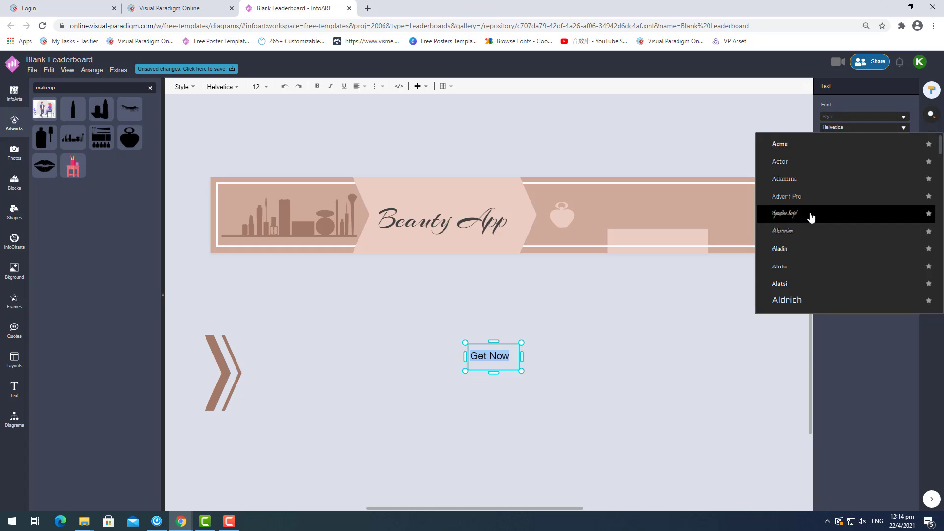
{"action": "left_click", "coordinate": [809, 215]}
Set the Get Now text's font to Aldrich and its colour to dark grey.
{"action": "left_click", "coordinate": [903, 127]}
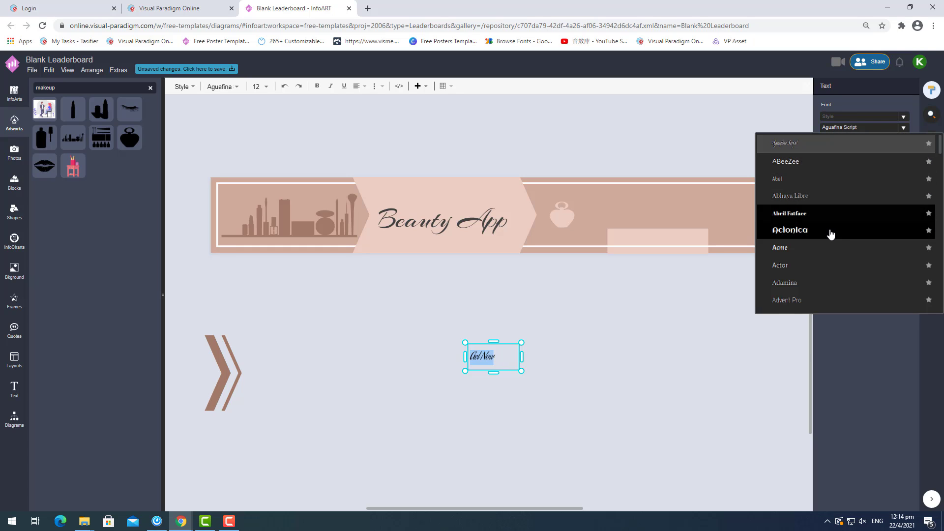
{"action": "scroll", "coordinate": [819, 254], "scroll_direction": "up", "scroll_amount": 1}
{"action": "scroll", "coordinate": [819, 254], "scroll_direction": "down", "scroll_amount": 3}
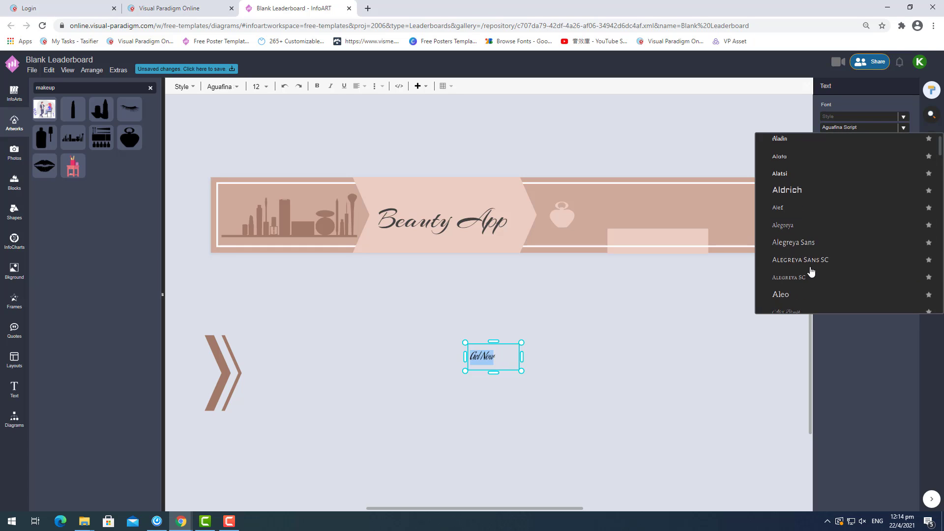
{"action": "left_click", "coordinate": [810, 194]}
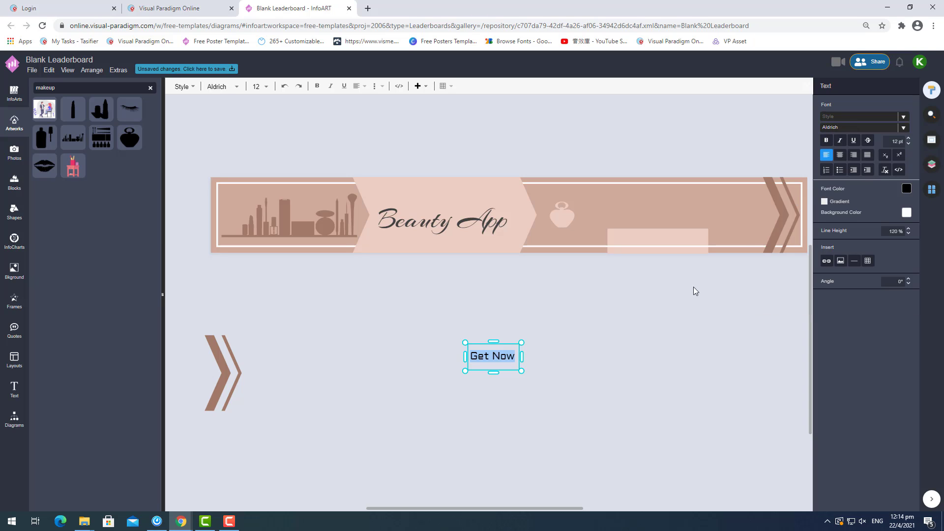
{"action": "left_click", "coordinate": [906, 188]}
{"action": "left_click", "coordinate": [906, 190]}
{"action": "left_click", "coordinate": [610, 379]}
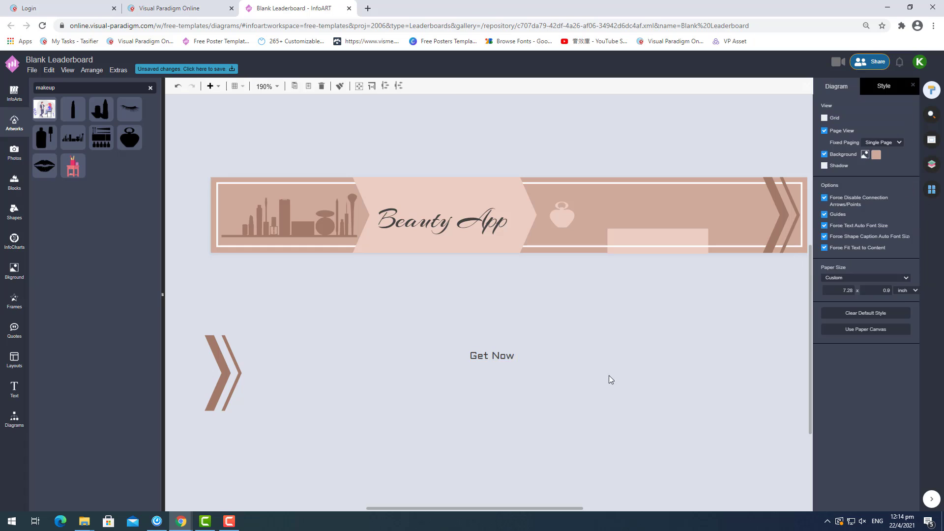
Place the Get Now text on the light pink rectangle and narrow the rectangle to about 98 pt.
{"action": "left_click_drag", "start_coordinate": [502, 354], "coordinate": [691, 241]}
{"action": "left_click", "coordinate": [701, 239]}
{"action": "left_click", "coordinate": [688, 252]}
{"action": "left_click_drag", "start_coordinate": [621, 240], "coordinate": [637, 247]}
{"action": "key", "text": "ctrl+z"}
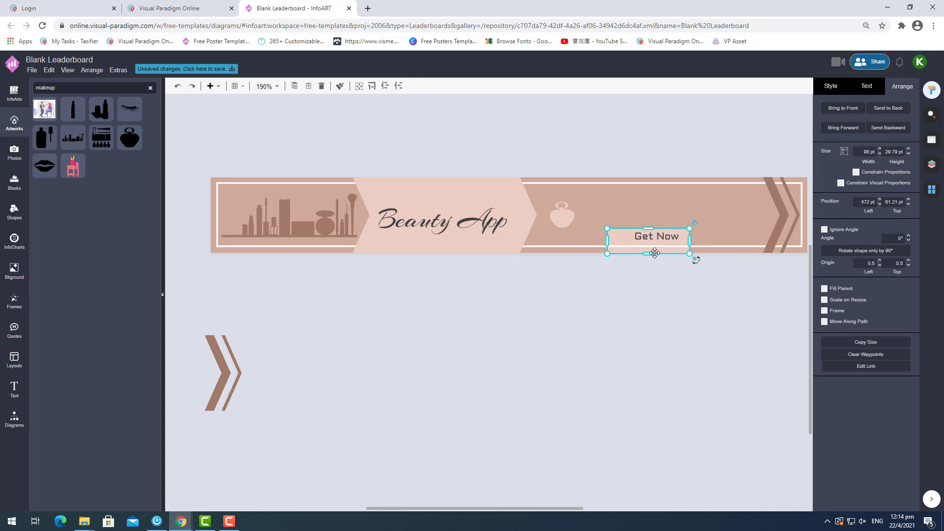
Shift the light pink rectangle right to centre it behind the Get Now text, and lower the text slightly.
{"action": "double_click", "coordinate": [666, 253]}
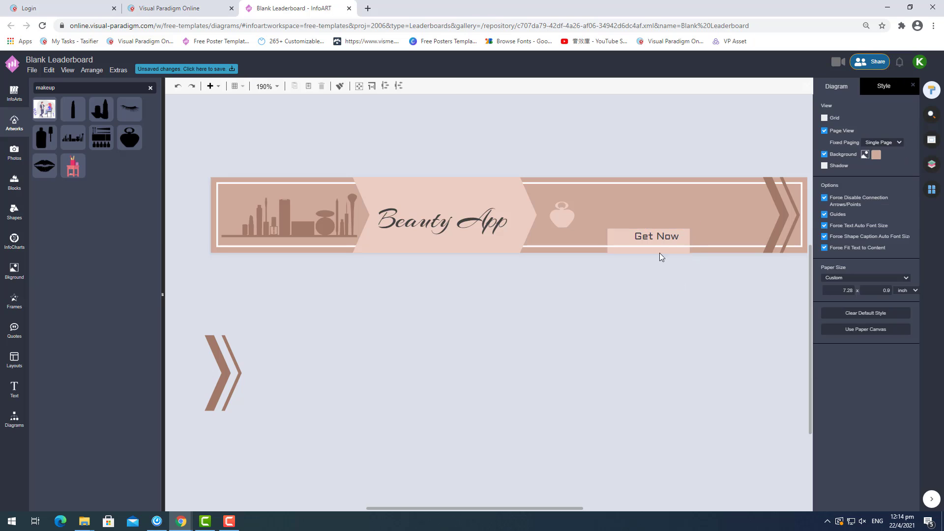
{"action": "key", "text": "Escape"}
{"action": "left_click_drag", "start_coordinate": [657, 252], "coordinate": [660, 251]}
{"action": "left_click", "coordinate": [691, 317]}
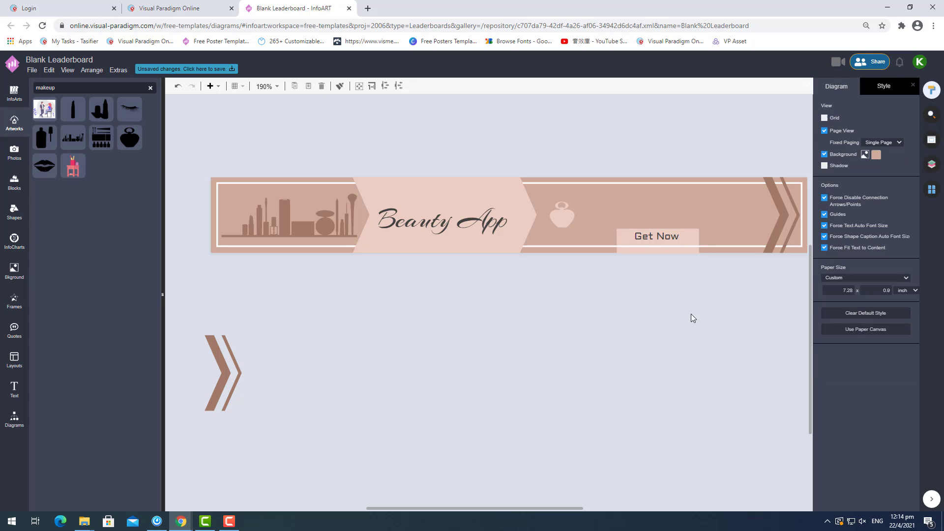
{"action": "left_click", "coordinate": [670, 235]}
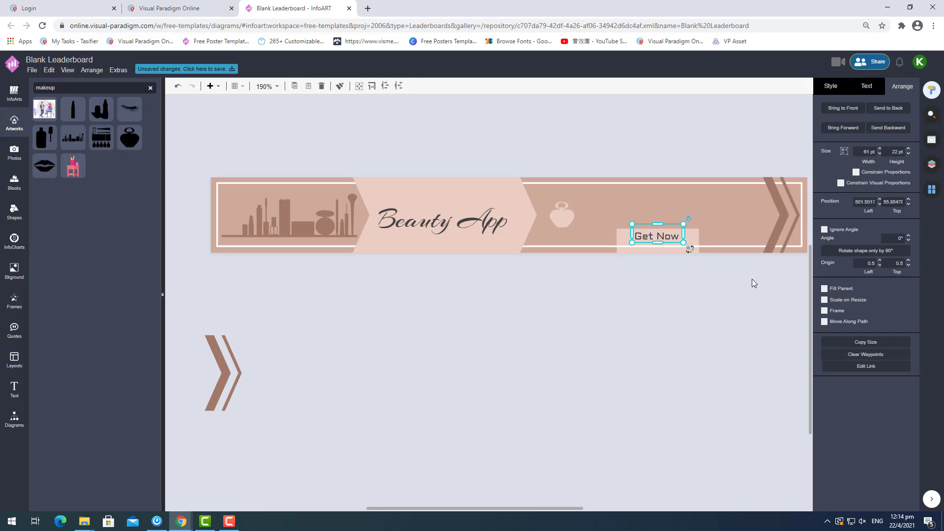
{"action": "left_click", "coordinate": [754, 342]}
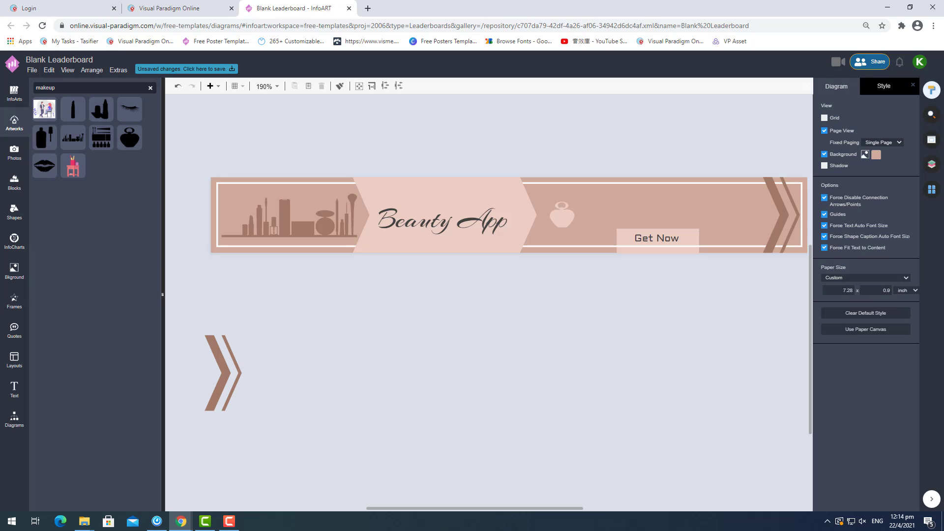
Insert the library quote "The way to get started is to quit talking and begin doing." and delete the spare chevrons below the banner.
{"action": "key", "text": "F10"}
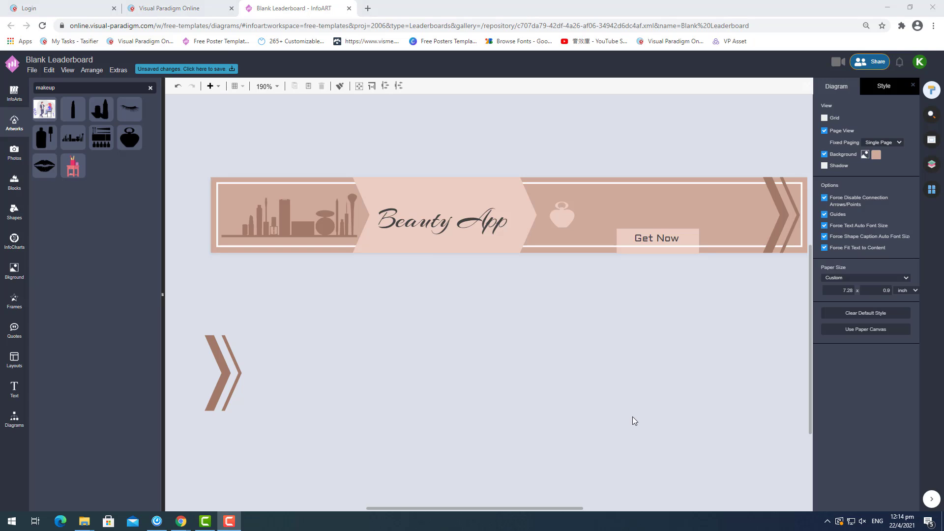
{"action": "left_click", "coordinate": [14, 398]}
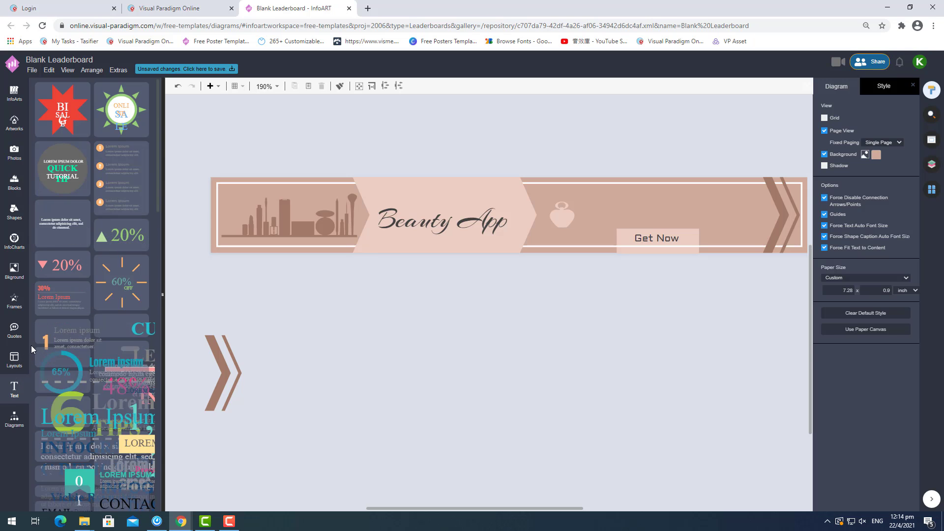
{"action": "left_click", "coordinate": [19, 335]}
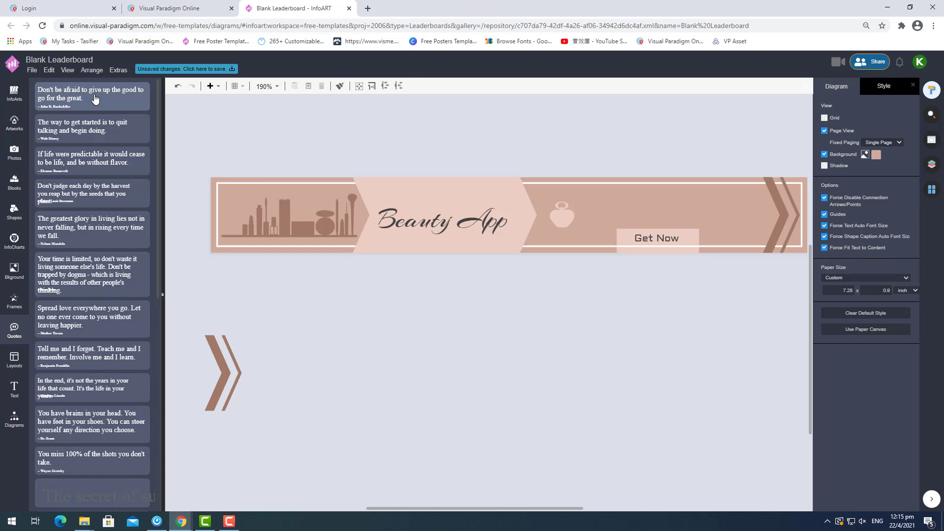
{"action": "left_click", "coordinate": [112, 130]}
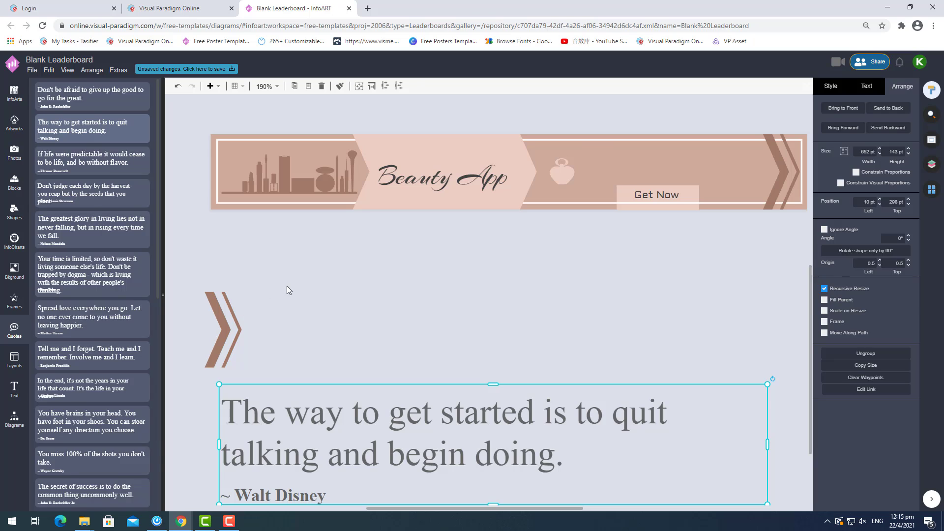
{"action": "left_click_drag", "start_coordinate": [268, 272], "coordinate": [184, 394]}
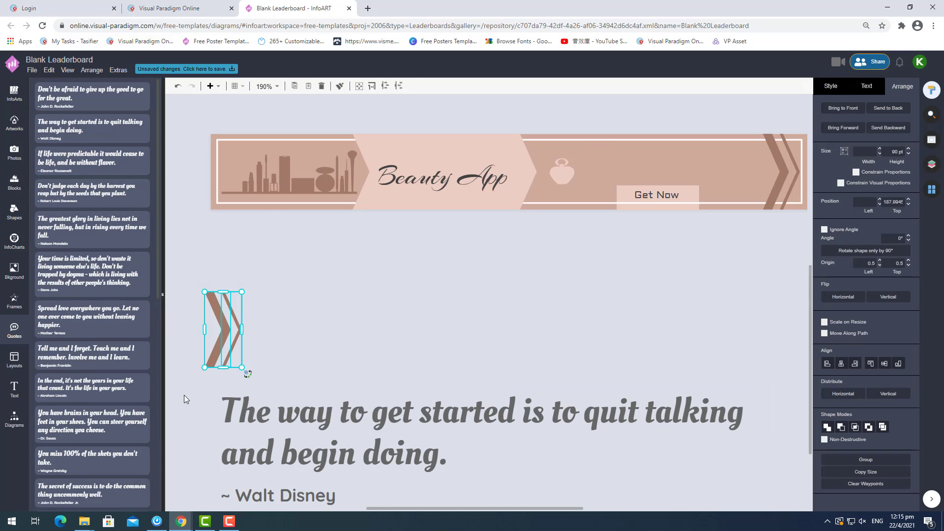
{"action": "left_click", "coordinate": [233, 383]}
Paste a standalone copy of the quote's text and delete the original quote group with its attribution.
{"action": "left_click", "coordinate": [266, 412]}
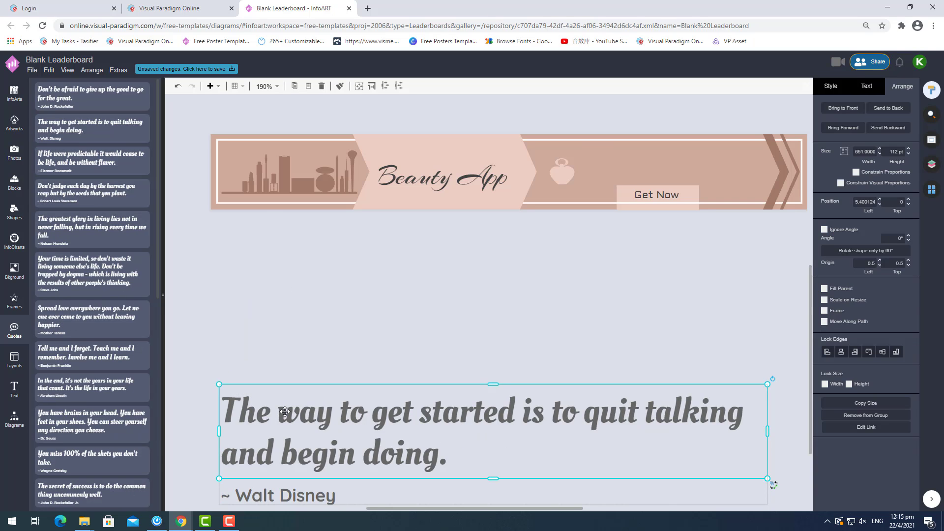
{"action": "left_click", "coordinate": [279, 310]}
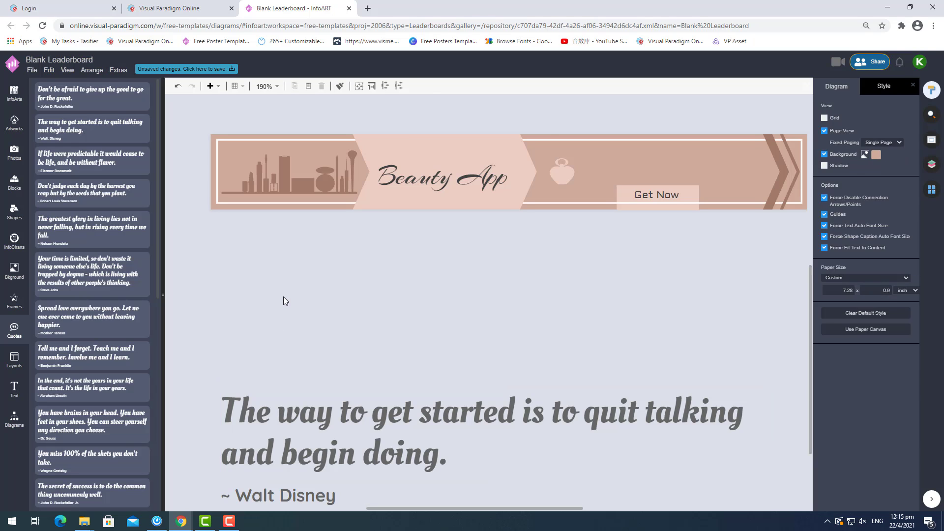
{"action": "key", "text": "ctrl+v"}
{"action": "left_click", "coordinate": [337, 413]}
{"action": "key", "text": "Delete"}
{"action": "left_click", "coordinate": [533, 337]}
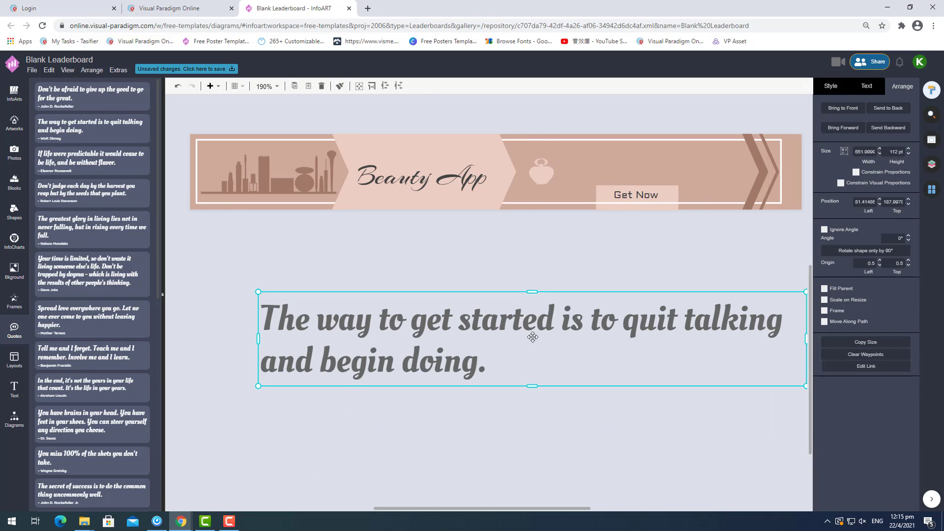
Shrink the quote to 12 pt between the perfume bottle and the chevrons, above Get Now, and colour it white.
{"action": "left_click_drag", "start_coordinate": [806, 384], "coordinate": [491, 284]}
{"action": "left_click_drag", "start_coordinate": [429, 268], "coordinate": [675, 164]}
{"action": "double_click", "coordinate": [675, 164]}
{"action": "left_click", "coordinate": [906, 189]}
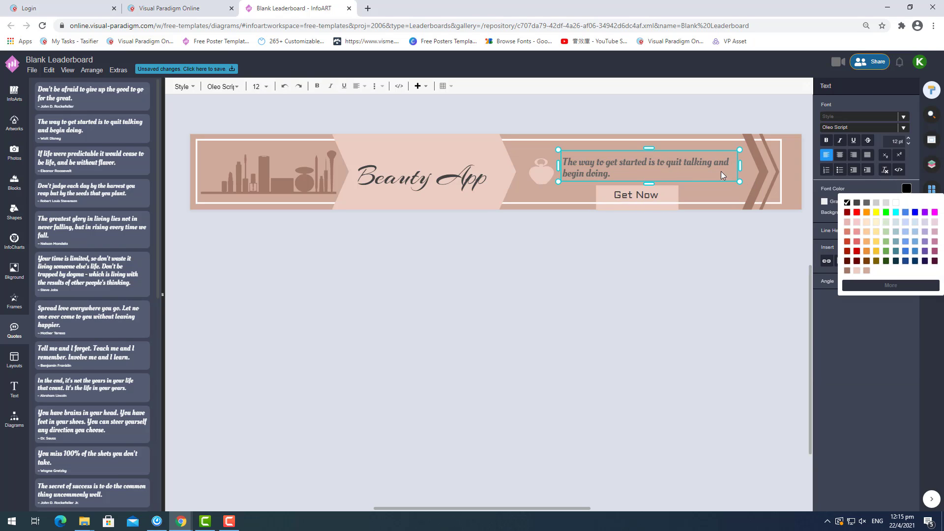
{"action": "left_click", "coordinate": [907, 189]}
{"action": "left_click", "coordinate": [891, 285]}
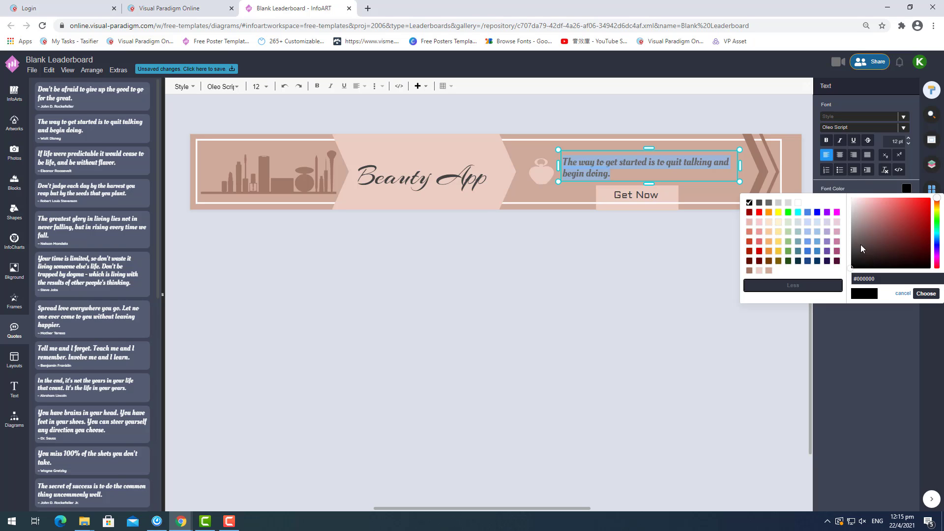
{"action": "left_click", "coordinate": [850, 200]}
{"action": "left_click", "coordinate": [926, 294]}
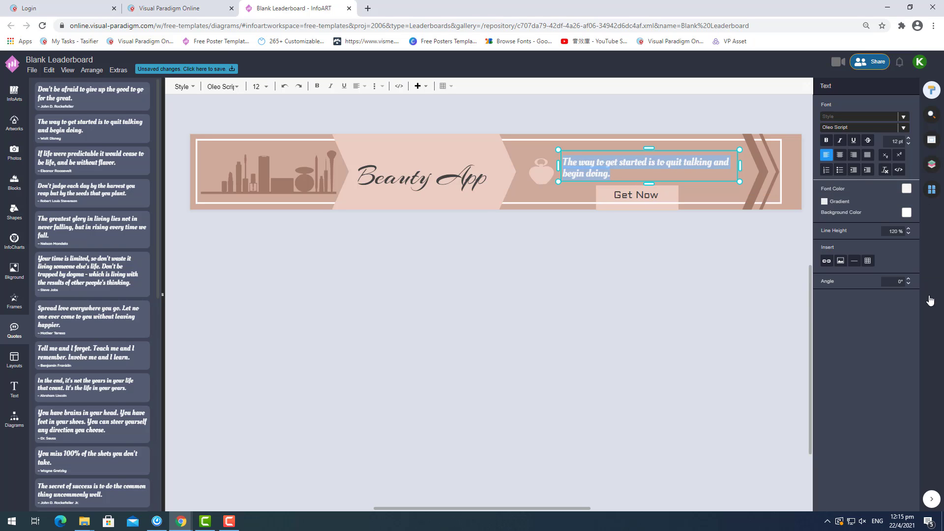
{"action": "left_click", "coordinate": [677, 345]}
Nudge the perfume bottle and quote slightly left, and change the Get Now text's font to Oleo Script.
{"action": "left_click_drag", "start_coordinate": [541, 171], "coordinate": [581, 172]}
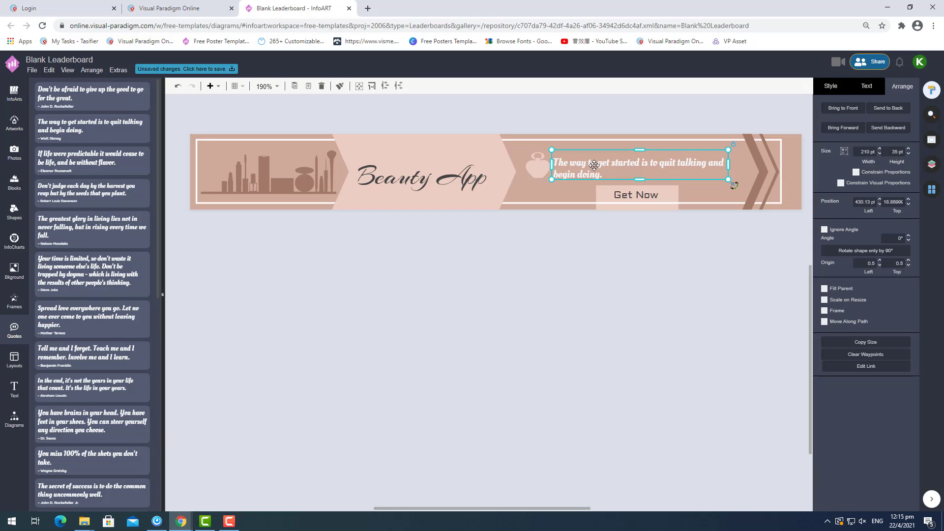
{"action": "double_click", "coordinate": [594, 164]}
{"action": "left_click", "coordinate": [904, 129]}
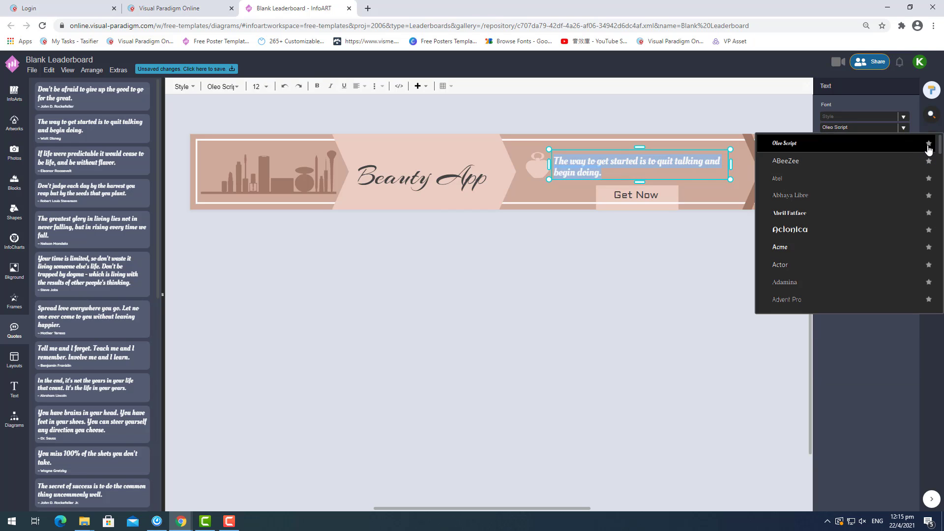
{"action": "double_click", "coordinate": [639, 195]}
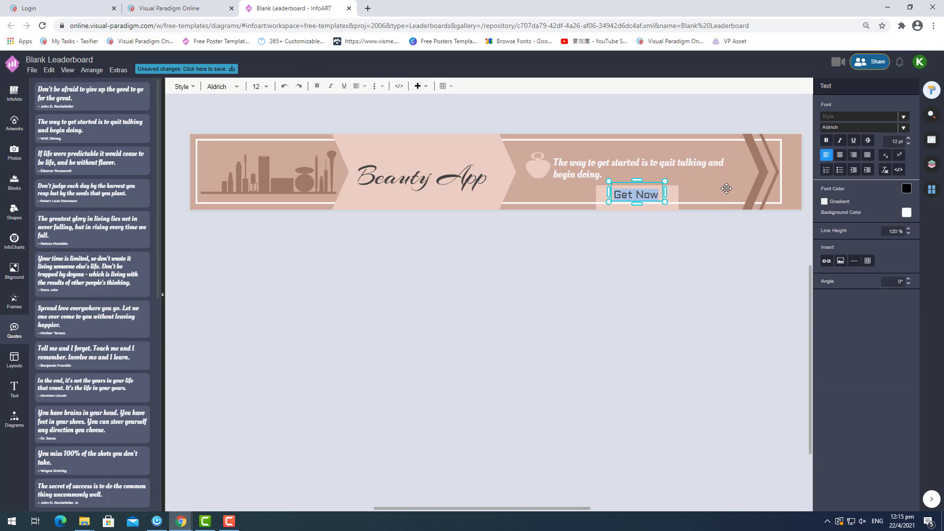
{"action": "left_click", "coordinate": [904, 129]}
{"action": "left_click", "coordinate": [836, 143]}
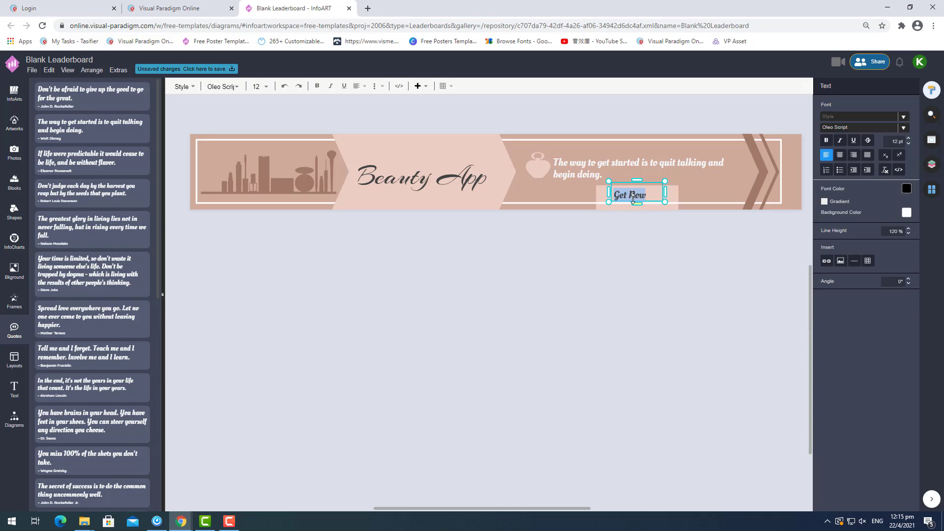
{"action": "left_click", "coordinate": [671, 225]}
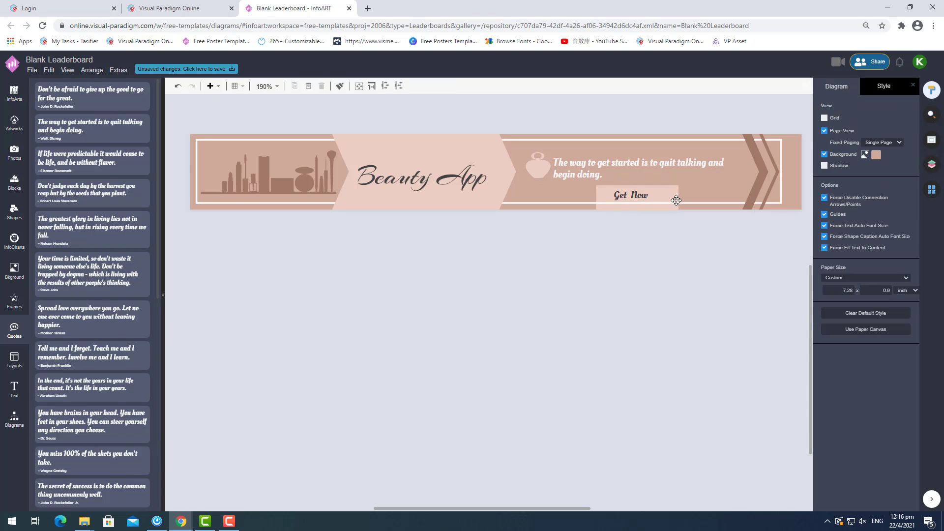
Narrow the light pink rectangle from its right side and centre the Get Now text within it.
{"action": "left_click", "coordinate": [677, 193]}
{"action": "left_click", "coordinate": [677, 193]}
{"action": "left_click_drag", "start_coordinate": [678, 196], "coordinate": [661, 197]}
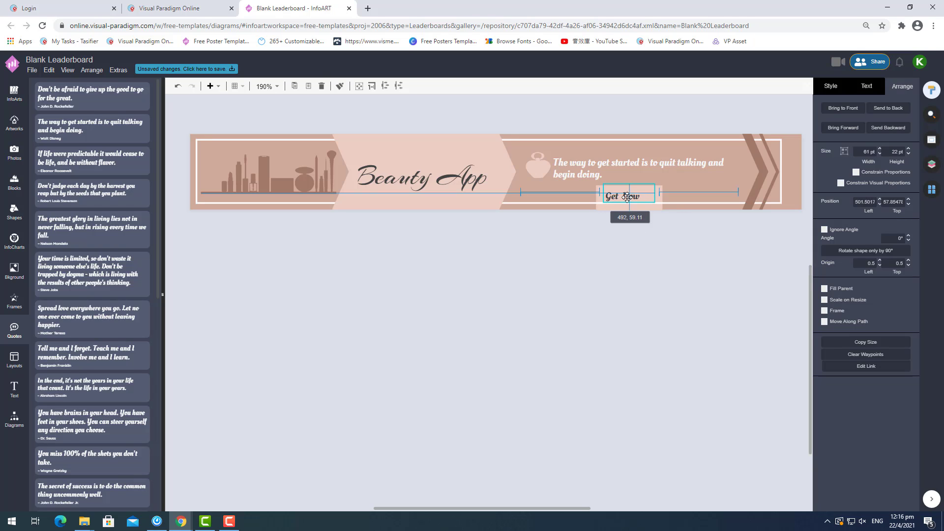
{"action": "double_click", "coordinate": [627, 196]}
{"action": "left_click", "coordinate": [838, 157]}
{"action": "left_click", "coordinate": [691, 261]}
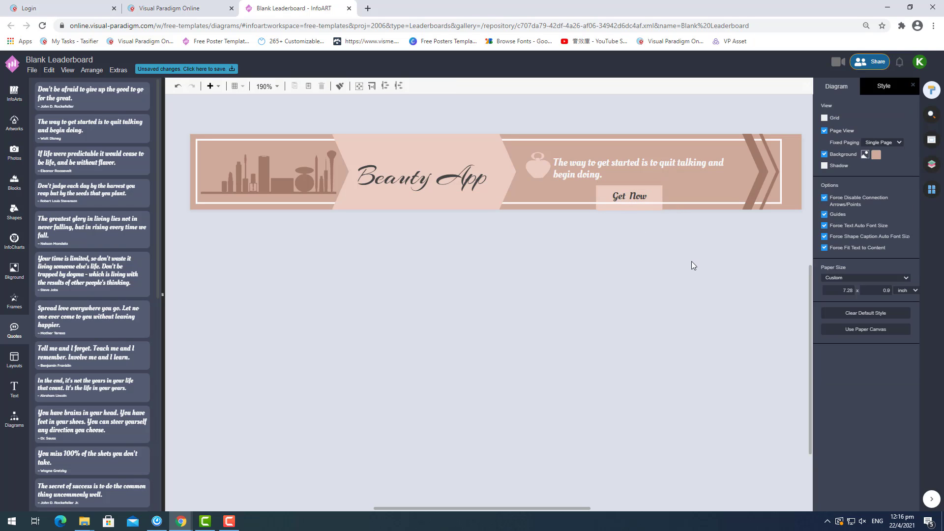
{"action": "left_click", "coordinate": [636, 196]}
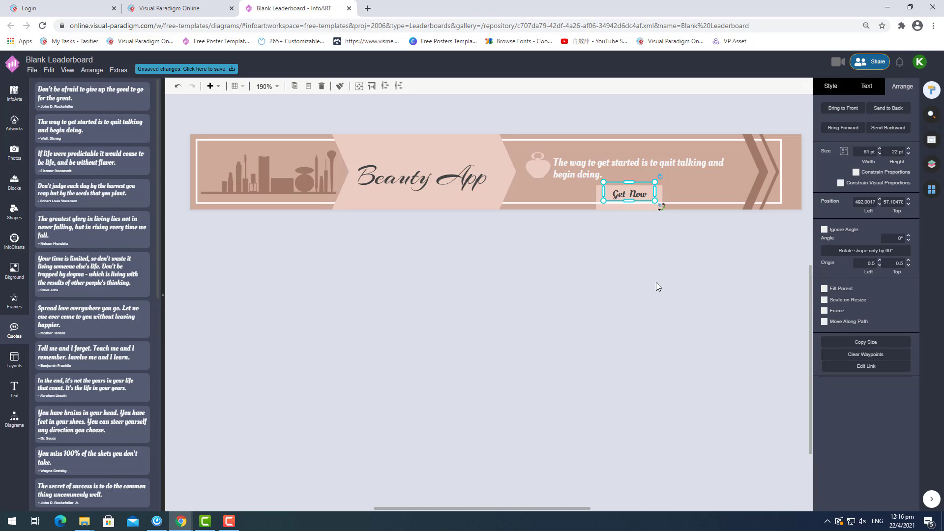
{"action": "left_click", "coordinate": [648, 269]}
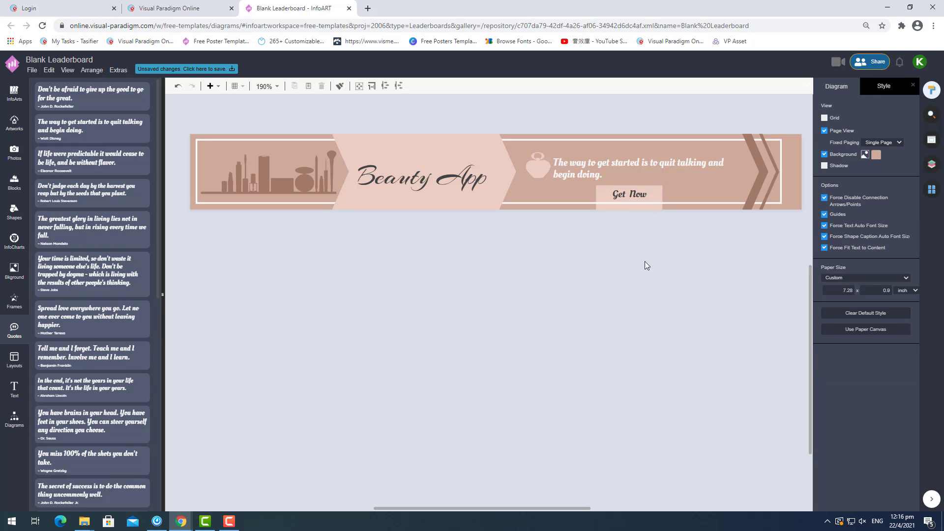
Rename the file as Pink And Brown Leaderboard.
{"action": "left_click", "coordinate": [44, 61]}
{"action": "left_click", "coordinate": [471, 213]}
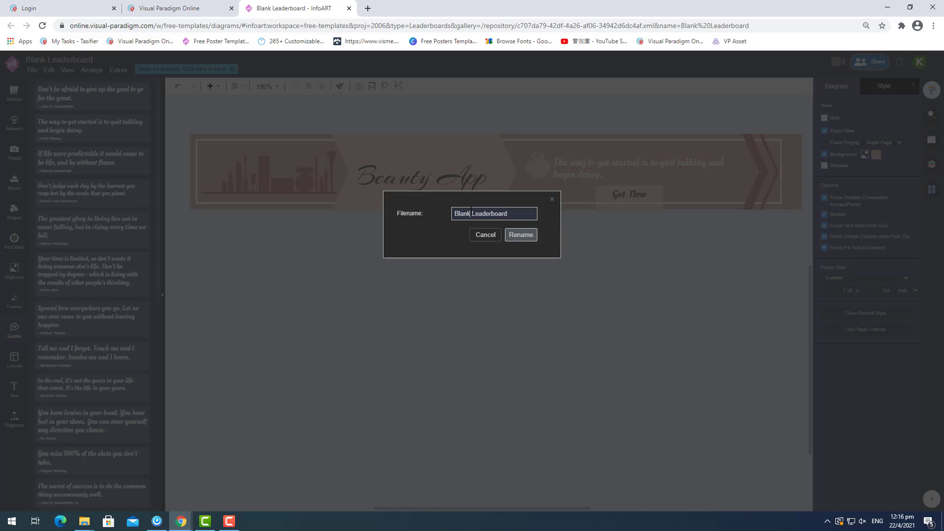
{"action": "type", "text": "Pink a"}
{"action": "key", "text": "BackSpace"}
{"action": "type", "text": "And Brown"}
{"action": "left_click", "coordinate": [522, 236]}
{"action": "left_click", "coordinate": [33, 70]}
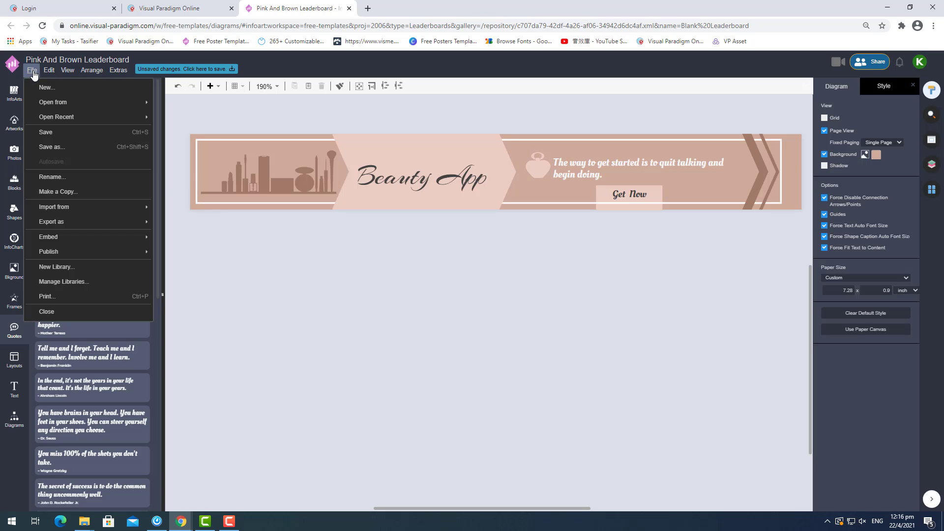
{"action": "mouse_move", "coordinate": [88, 222]}
{"action": "left_click", "coordinate": [586, 303]}
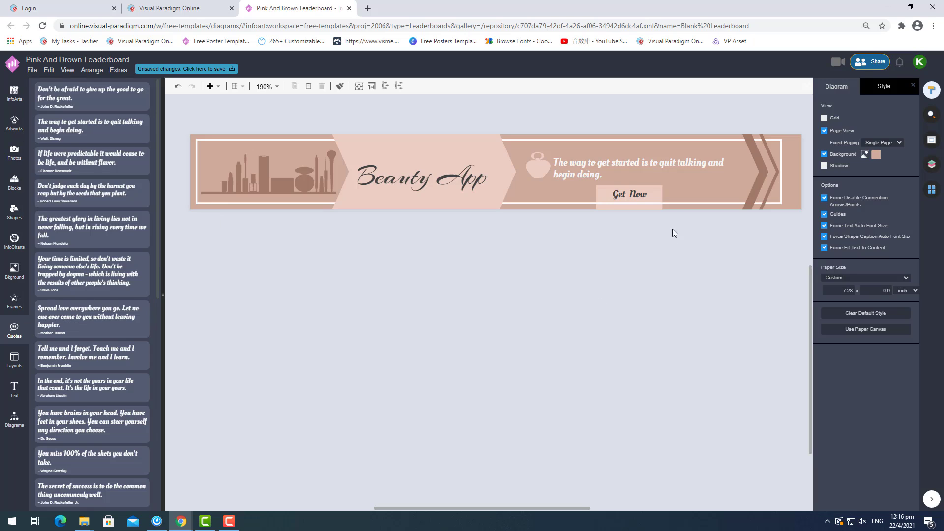
Move the Get Now text and its pink rectangle together to the right, beneath the end of the quote's first line.
{"action": "left_click_drag", "start_coordinate": [671, 229], "coordinate": [587, 174]}
{"action": "left_click_drag", "start_coordinate": [637, 208], "coordinate": [682, 208]}
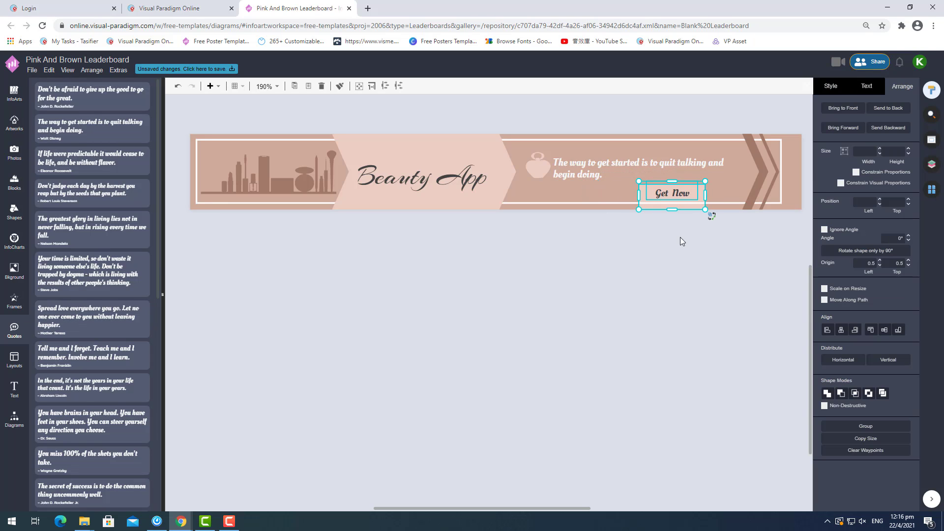
{"action": "left_click", "coordinate": [680, 237]}
Export the banner as a JPEG at 100% zoom with border width 0 and download it.
{"action": "left_click", "coordinate": [32, 70]}
{"action": "mouse_move", "coordinate": [108, 212]}
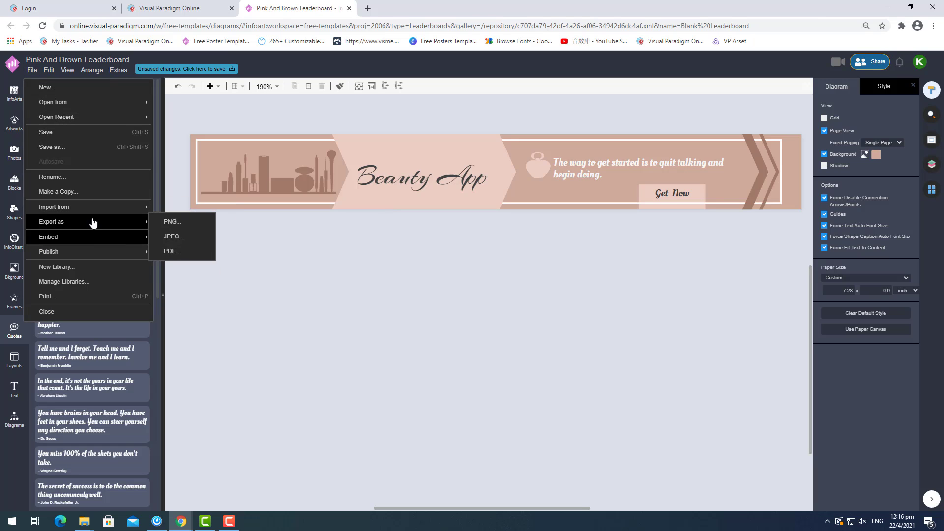
{"action": "left_click", "coordinate": [181, 237]}
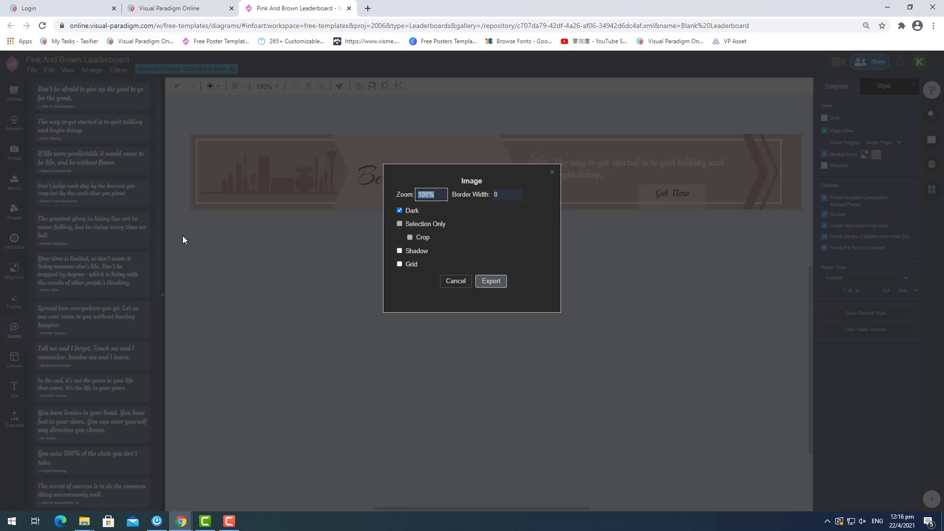
{"action": "left_click", "coordinate": [493, 284]}
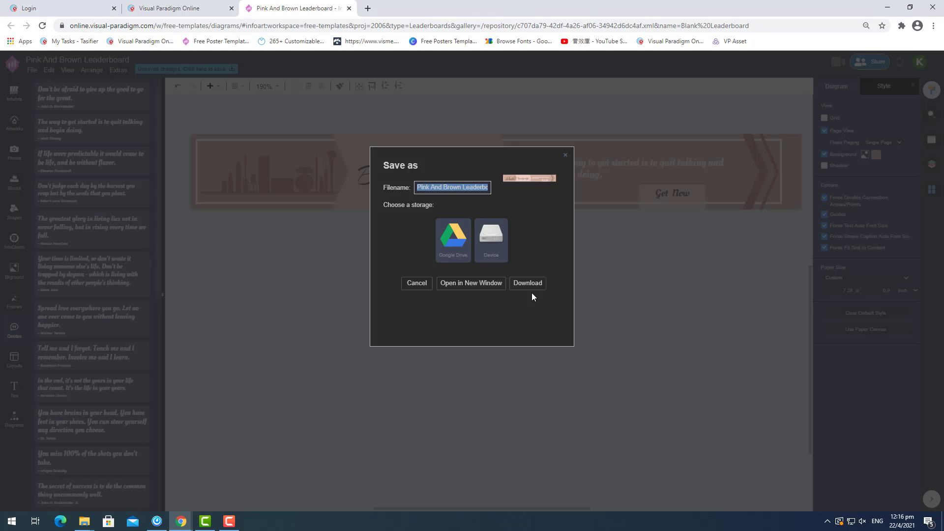
{"action": "left_click", "coordinate": [531, 291]}
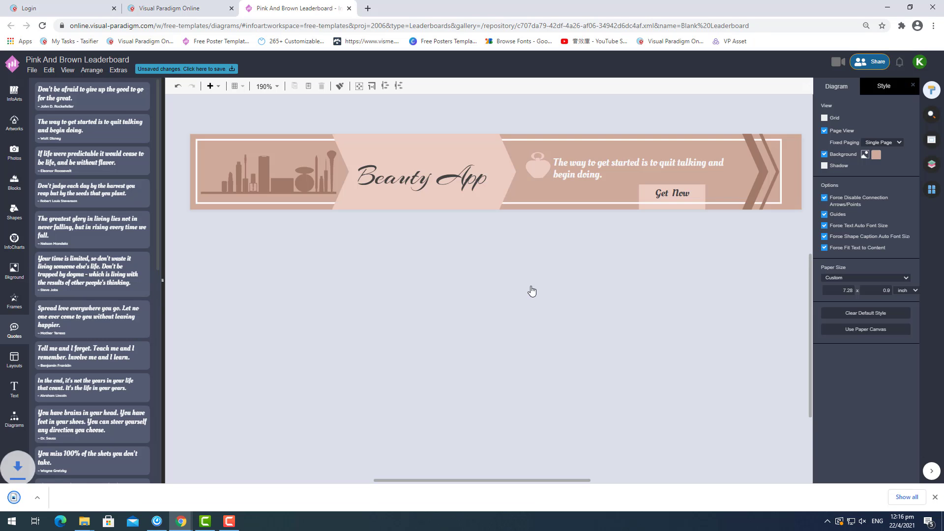
Open the downloaded Pink And Brown Leaderboard.jpg in Photos and zoom in to examine the finished banner.
{"action": "left_click", "coordinate": [104, 497]}
{"action": "left_click", "coordinate": [134, 436]}
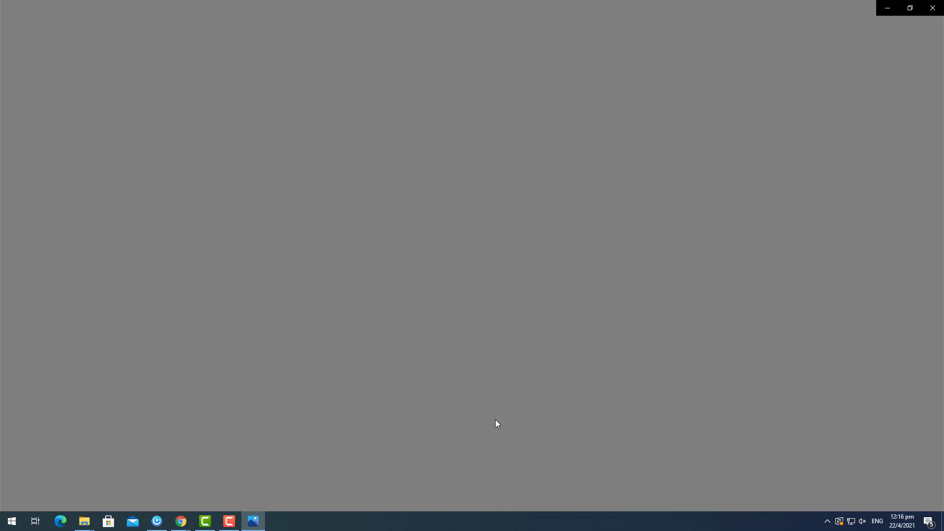
{"action": "scroll", "coordinate": [473, 391], "scroll_direction": "down", "scroll_amount": 2}
{"action": "scroll", "coordinate": [480, 369], "scroll_direction": "up", "scroll_amount": 5}
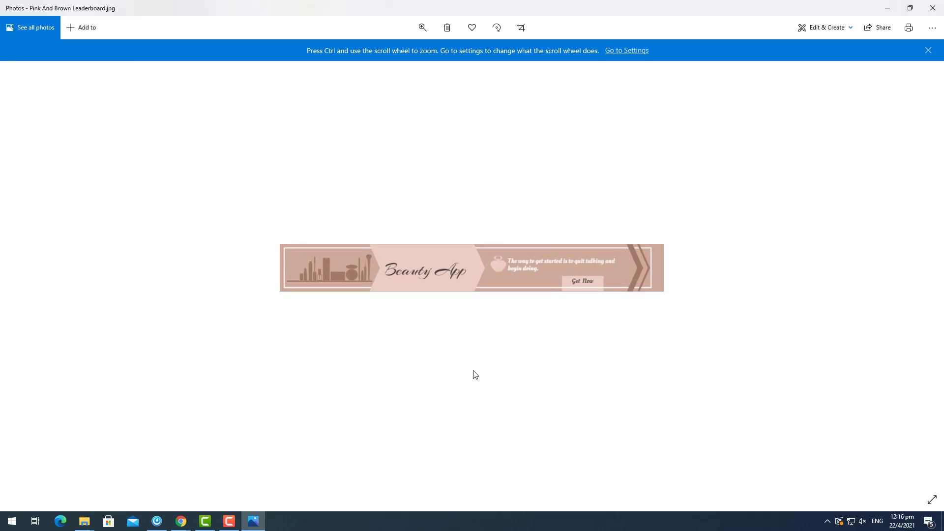
{"action": "scroll", "coordinate": [475, 375], "scroll_direction": "up", "scroll_amount": 1}
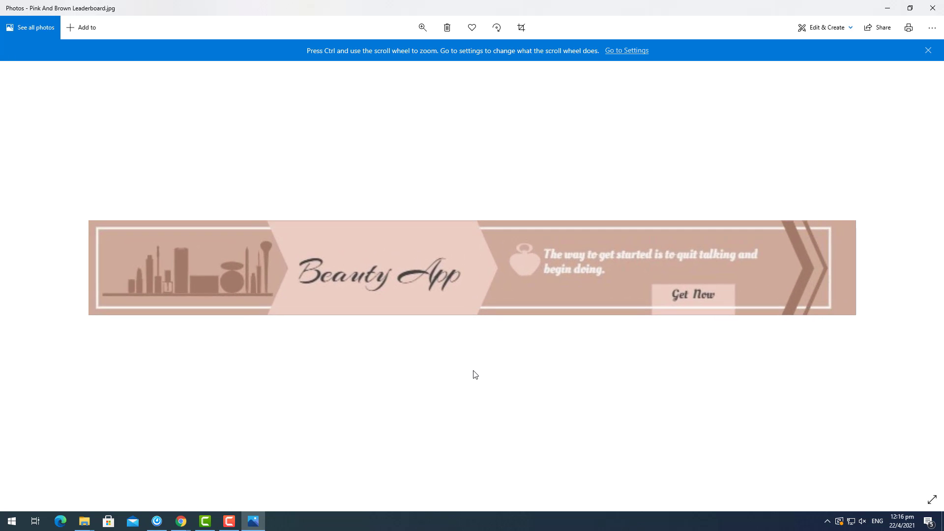